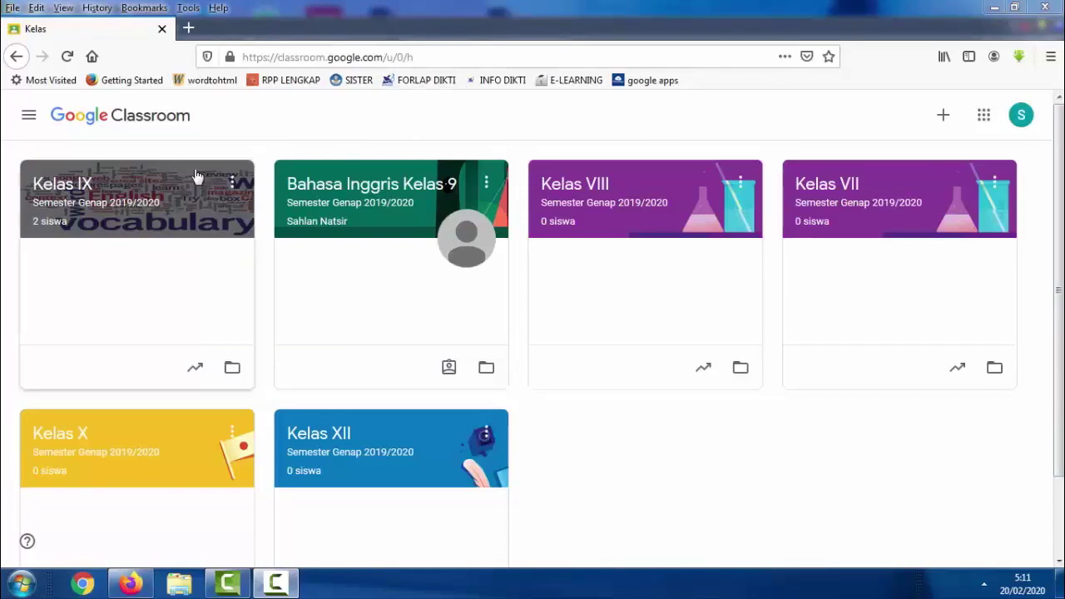
Add a topic named "Ujian/Quiz" to the classwork of the Kelas IX class
{"action": "left_click", "coordinate": [89, 193]}
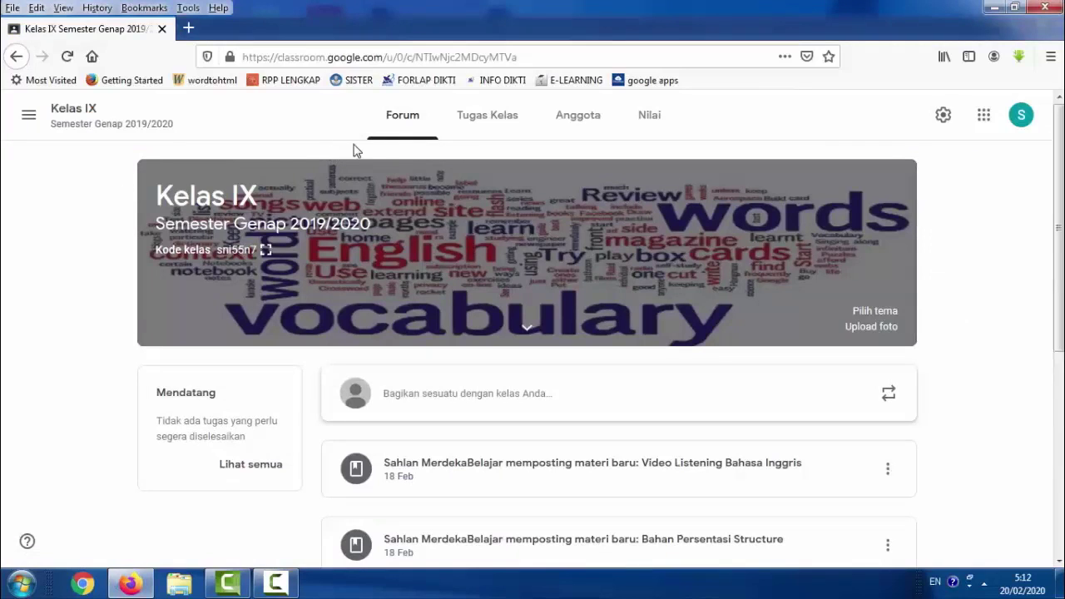
{"action": "left_click", "coordinate": [485, 133]}
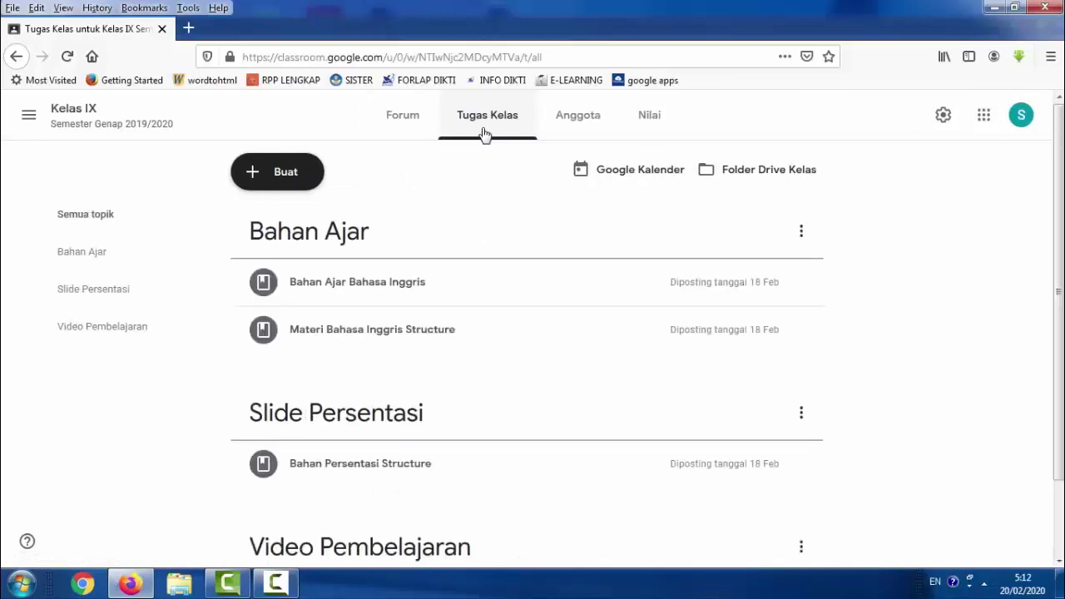
{"action": "left_click", "coordinate": [290, 174]}
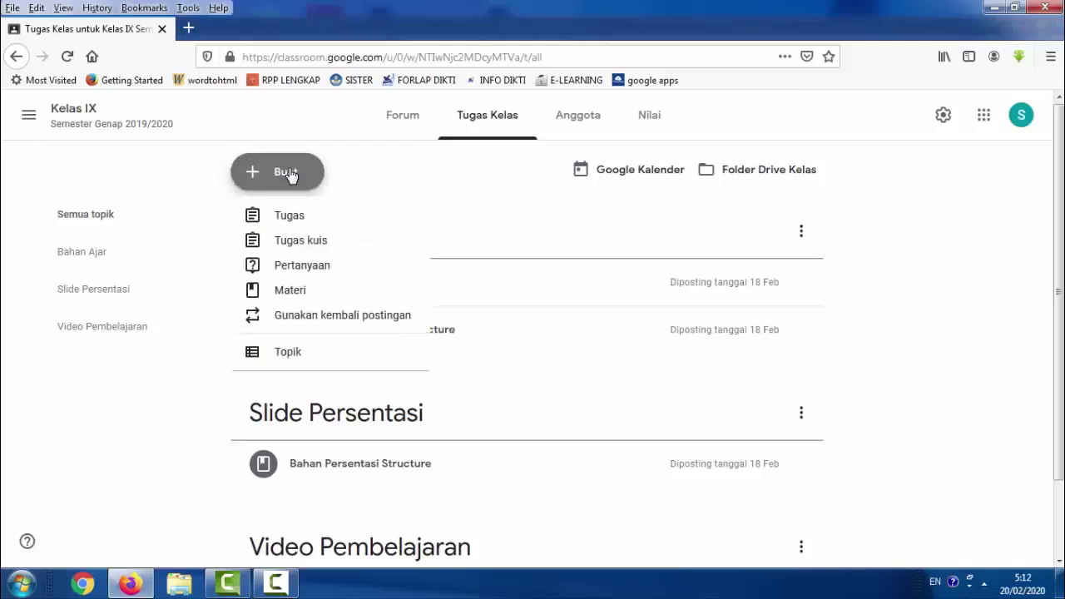
{"action": "left_click", "coordinate": [288, 355]}
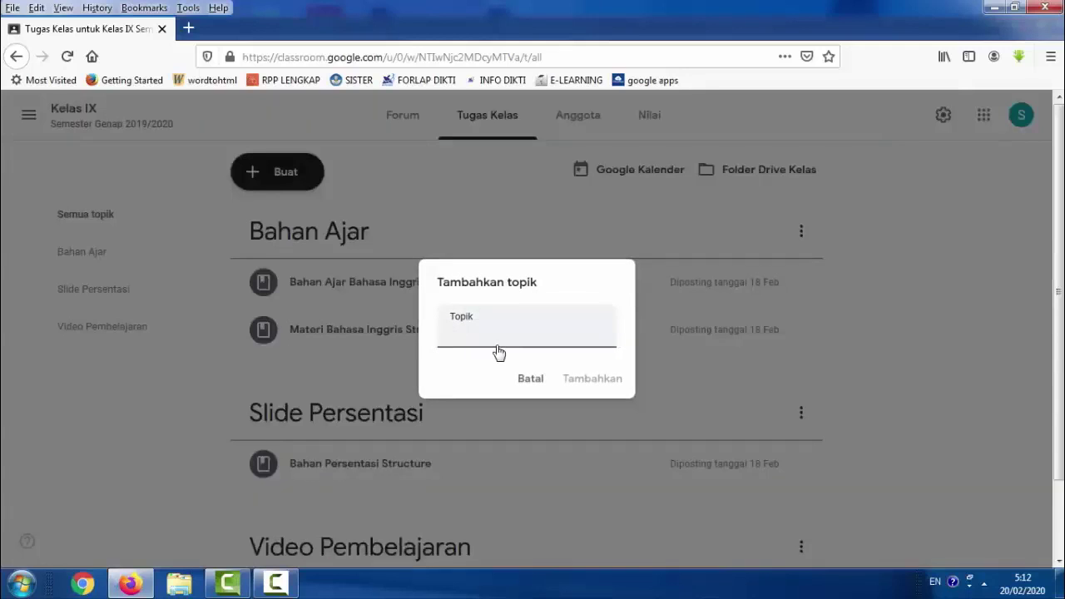
{"action": "type", "text": "Ujian "}
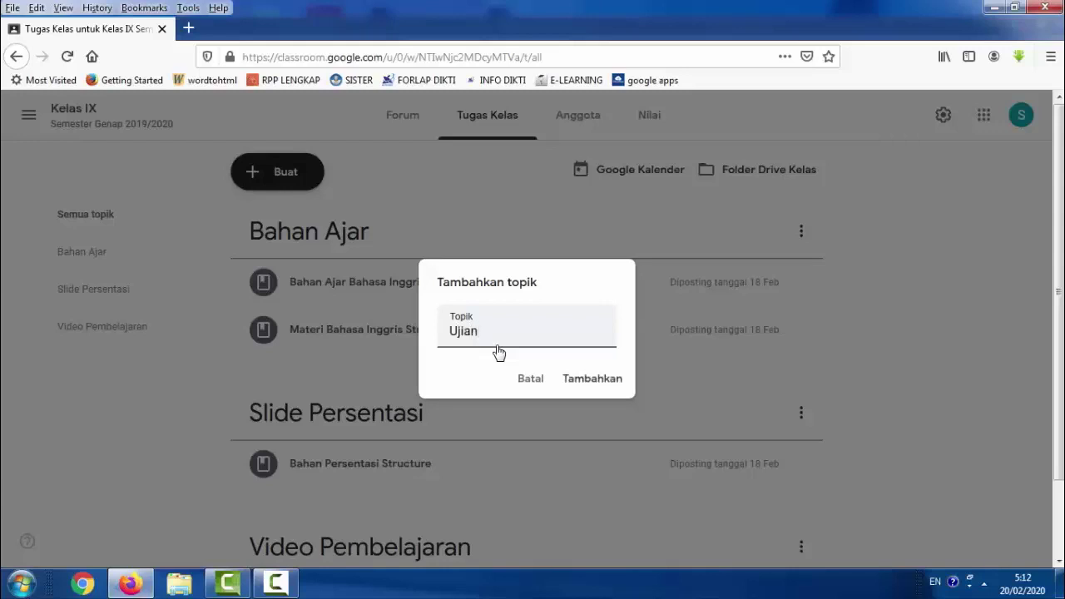
{"action": "type", "text": "/Quiz"}
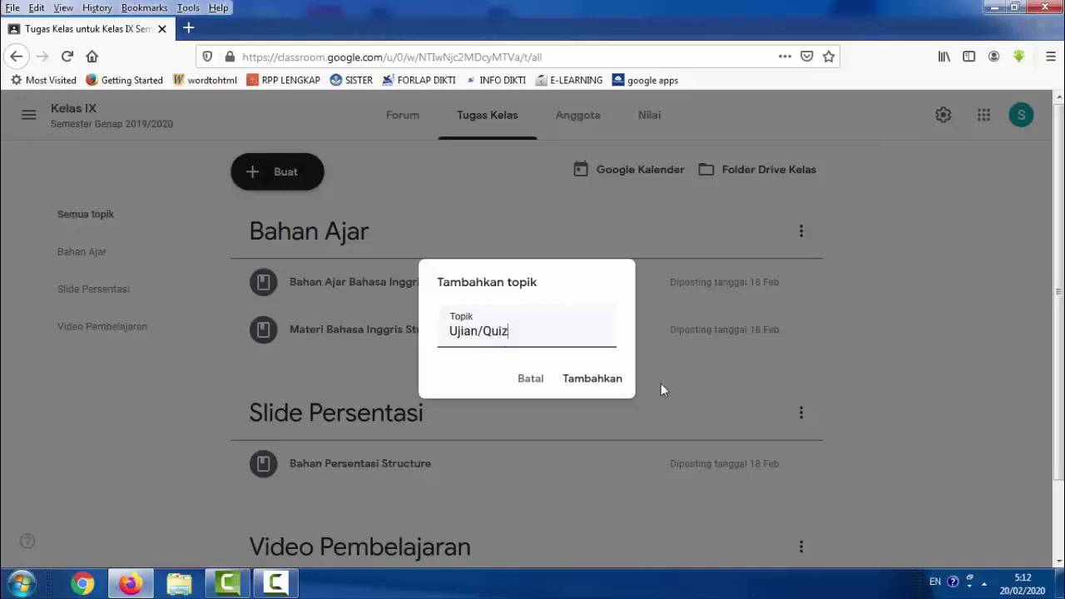
{"action": "left_click", "coordinate": [620, 386]}
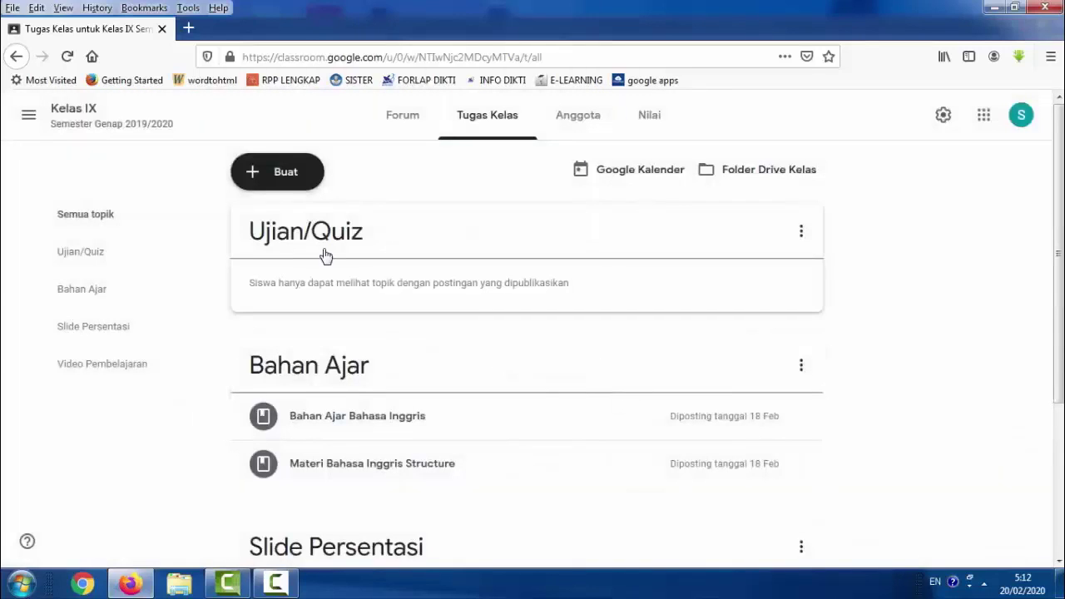
Create a quiz assignment in Kelas IX with the title "Ujian Modul 1"
{"action": "left_click", "coordinate": [296, 174]}
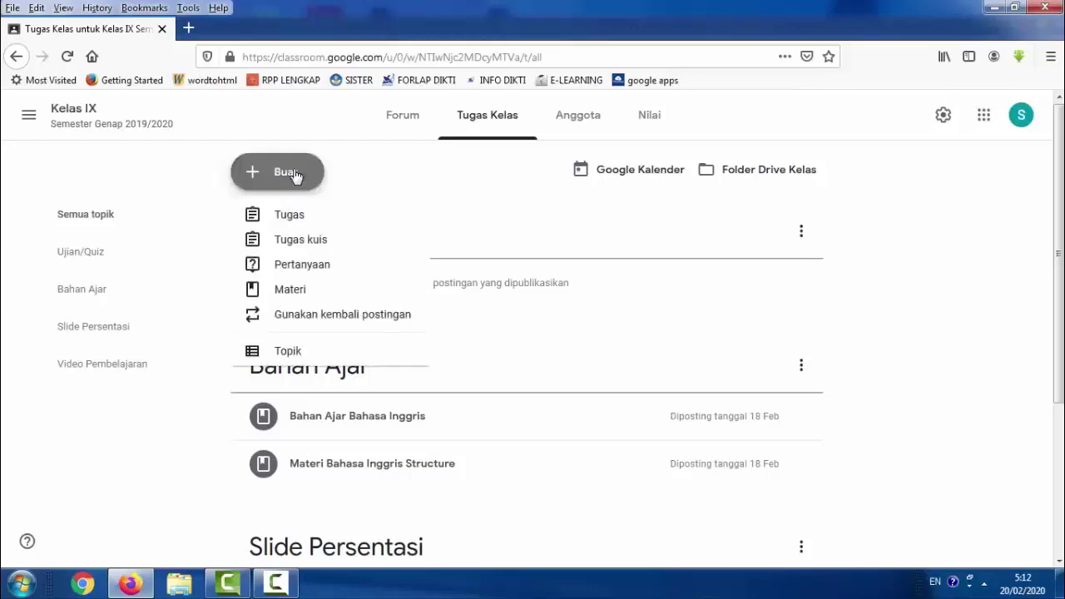
{"action": "left_click", "coordinate": [324, 252]}
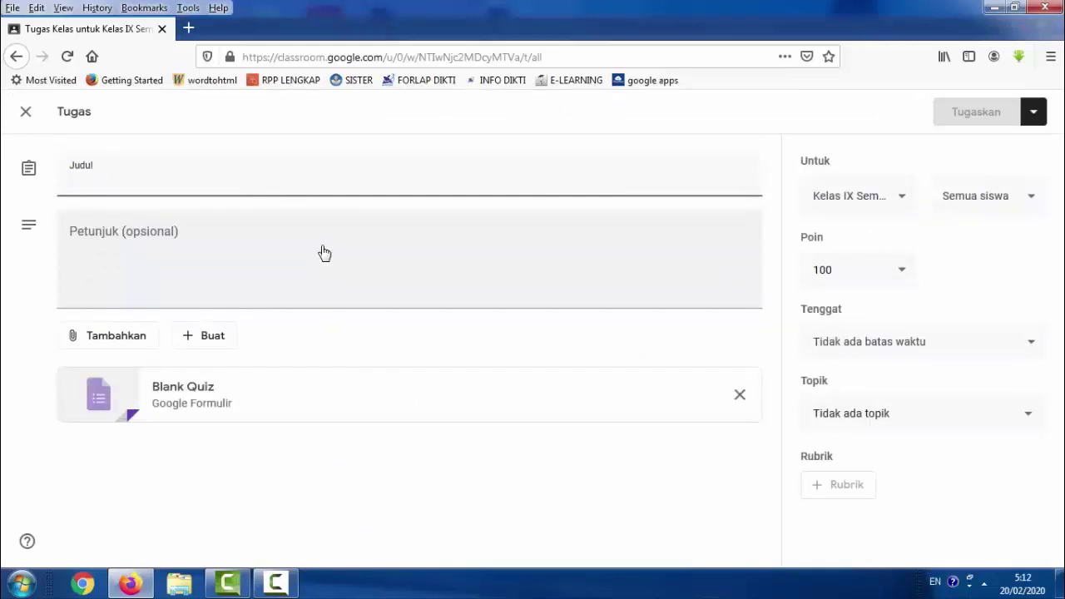
{"action": "type", "text": "Ujia"}
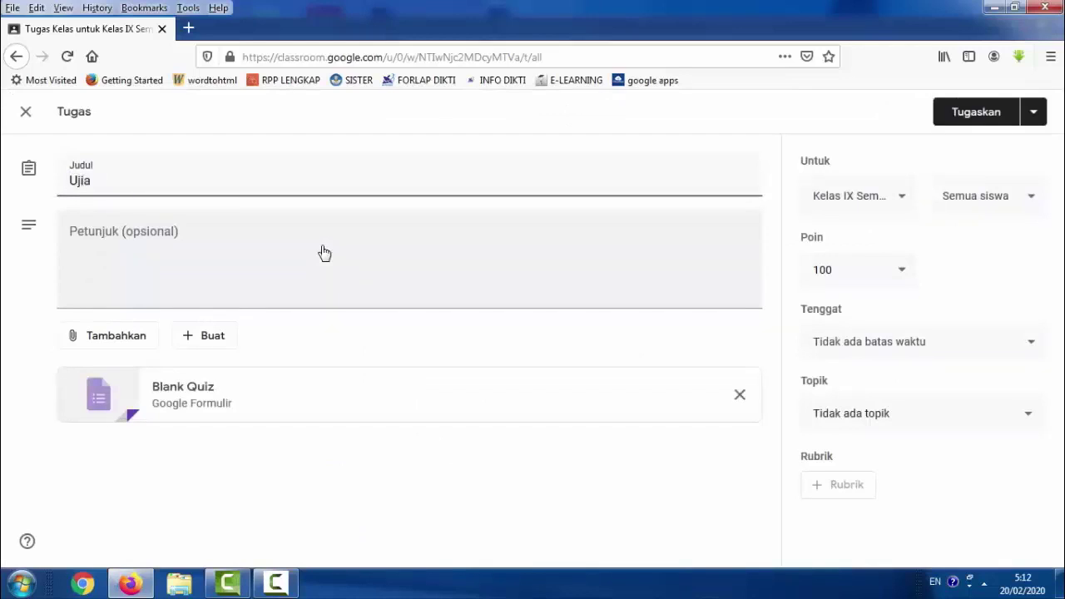
{"action": "type", "text": "n Modul 1"}
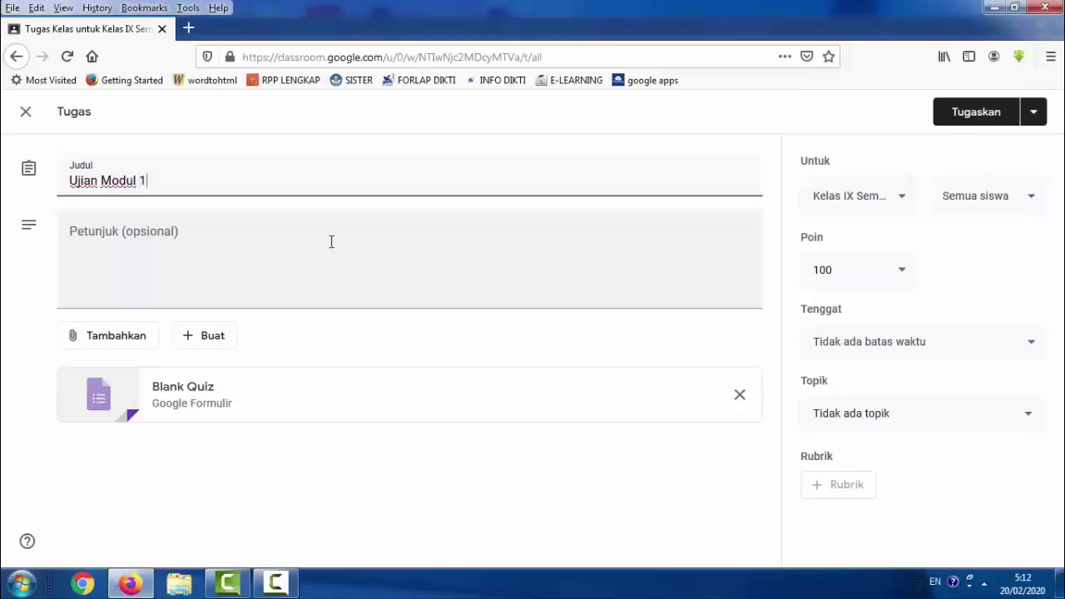
Enter "Kerjakan soal-soal ujian berikut secara Mandiri." as the first line of the assignment's instructions
{"action": "left_click", "coordinate": [331, 241]}
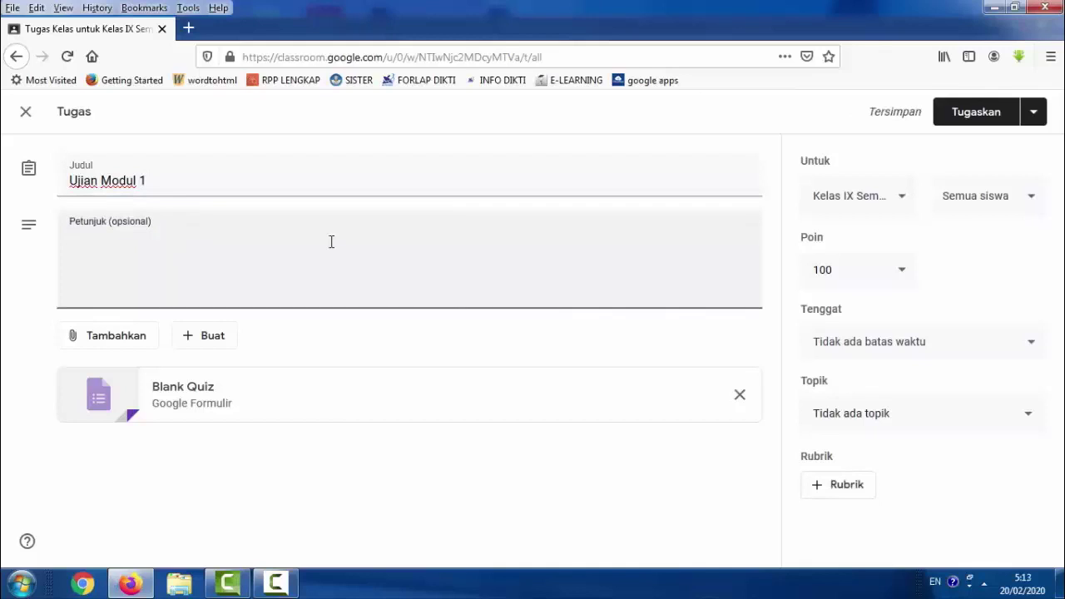
{"action": "type", "text": "Kerjaka"}
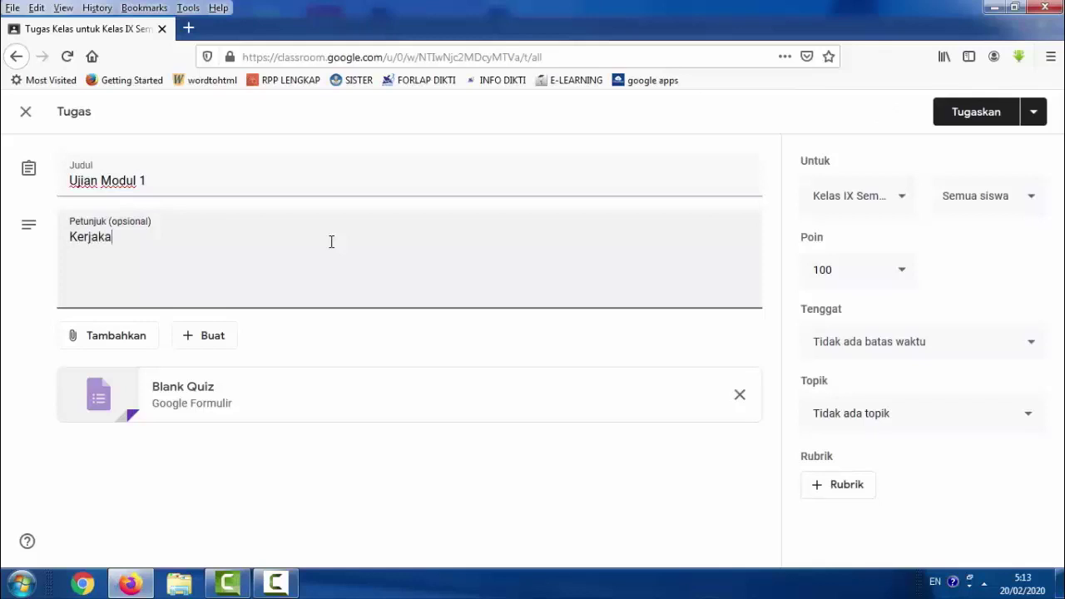
{"action": "type", "text": "n soal-soal"}
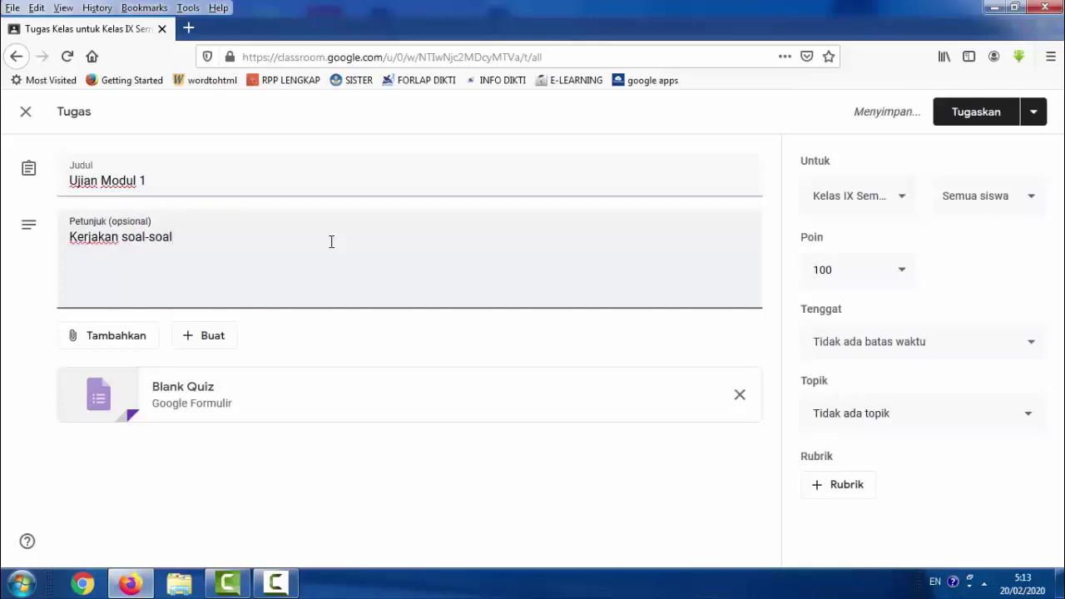
{"action": "type", "text": " ujia"}
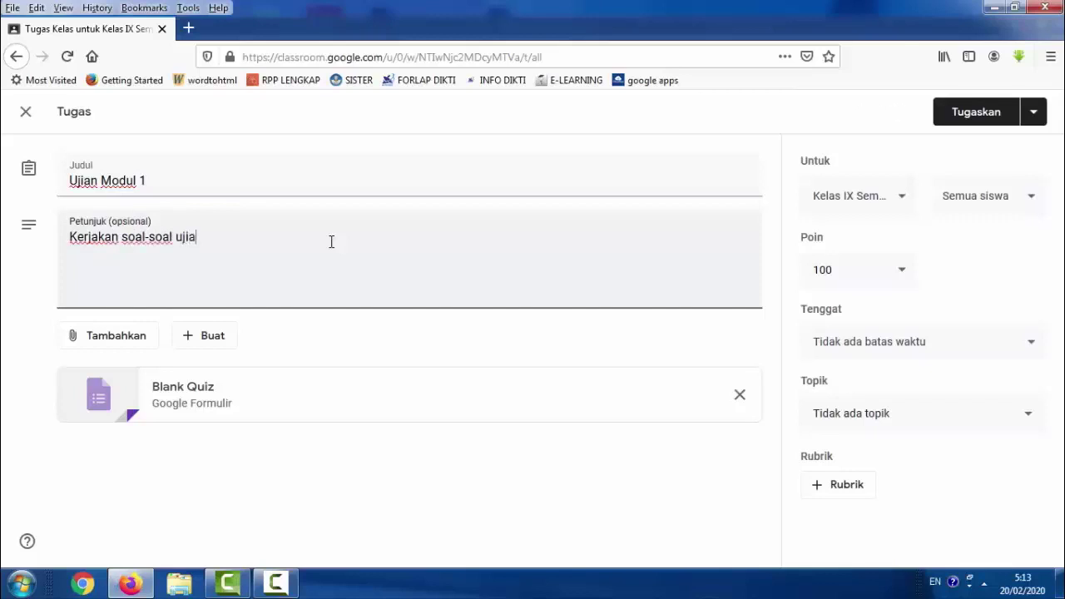
{"action": "type", "text": "n berikut "}
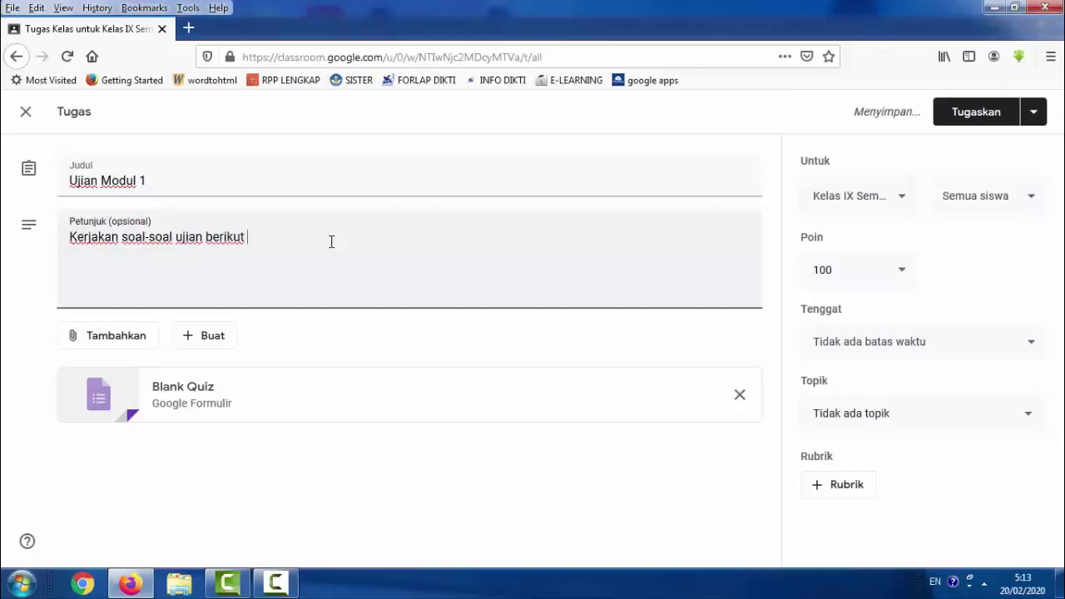
{"action": "type", "text": "seca"}
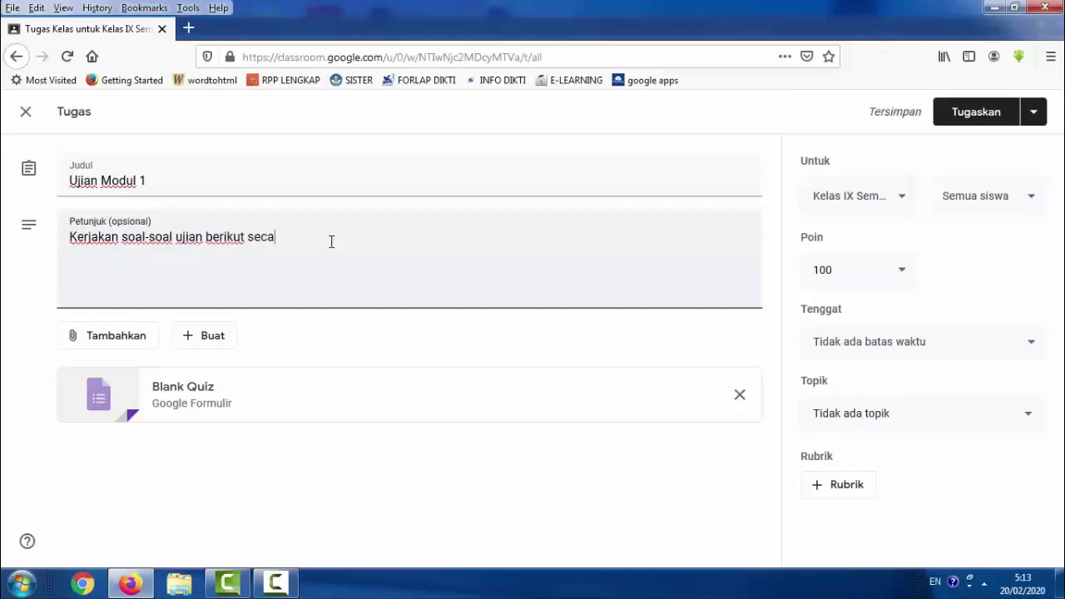
{"action": "type", "text": "ra ma"}
{"action": "key", "text": "BackSpace"}
{"action": "key", "text": "BackSpace"}
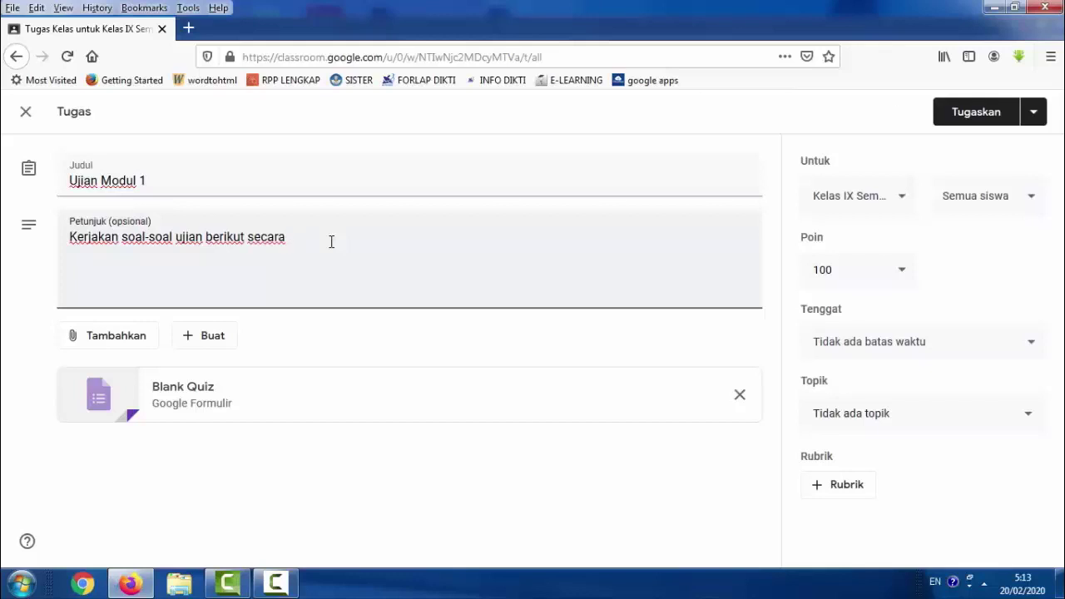
{"action": "type", "text": "Mandiri"}
Add a second instruction line reading "Pastikan siswa tidak melewati waktu pengerjaan yang ditentukan."
{"action": "key", "text": "Return"}
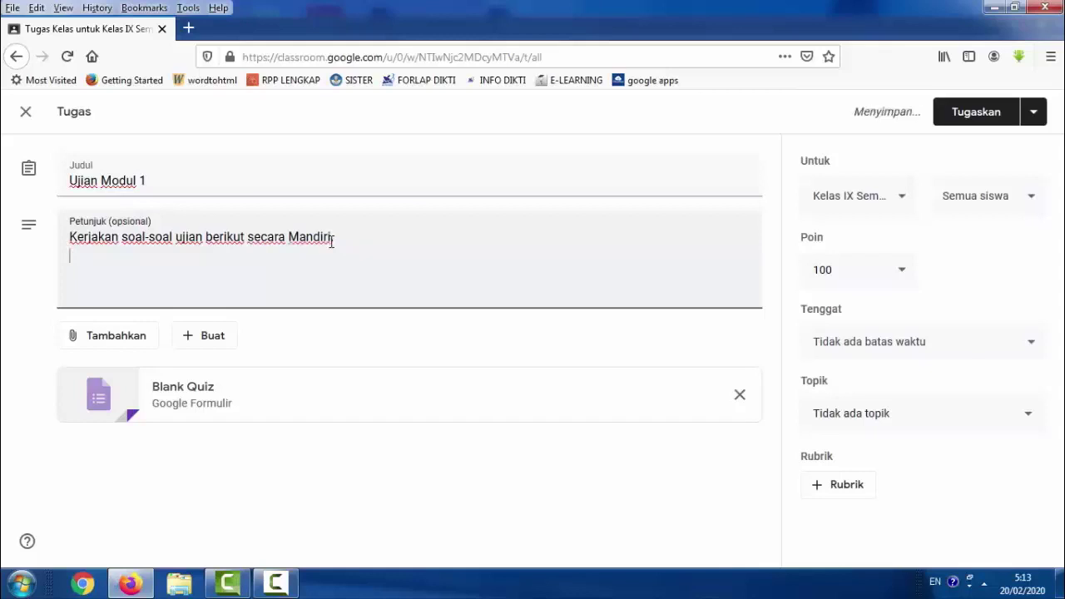
{"action": "type", "text": "Pas"}
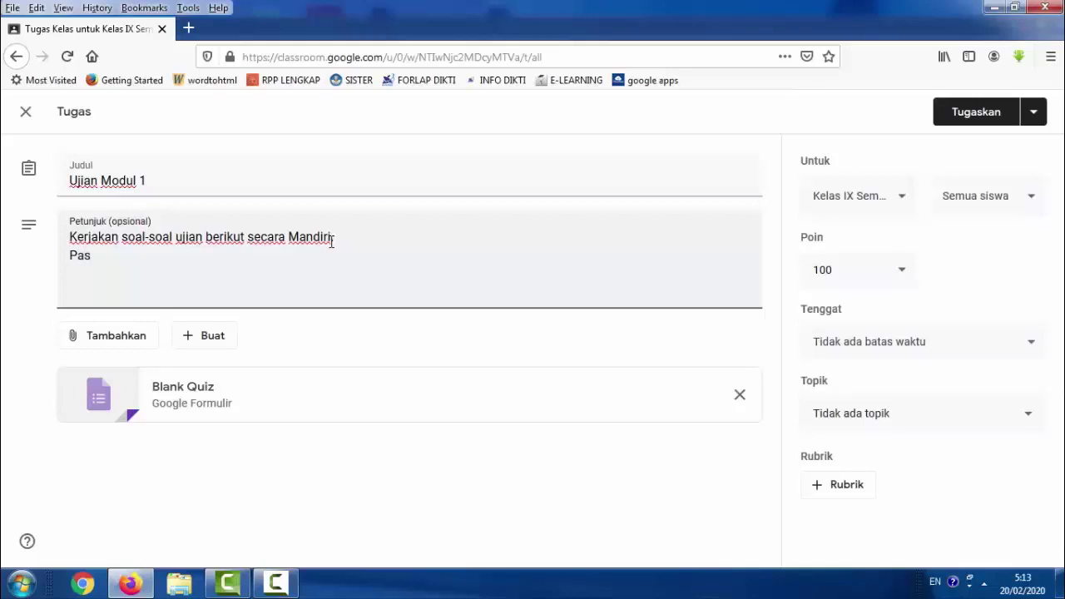
{"action": "type", "text": "tikan siswa"}
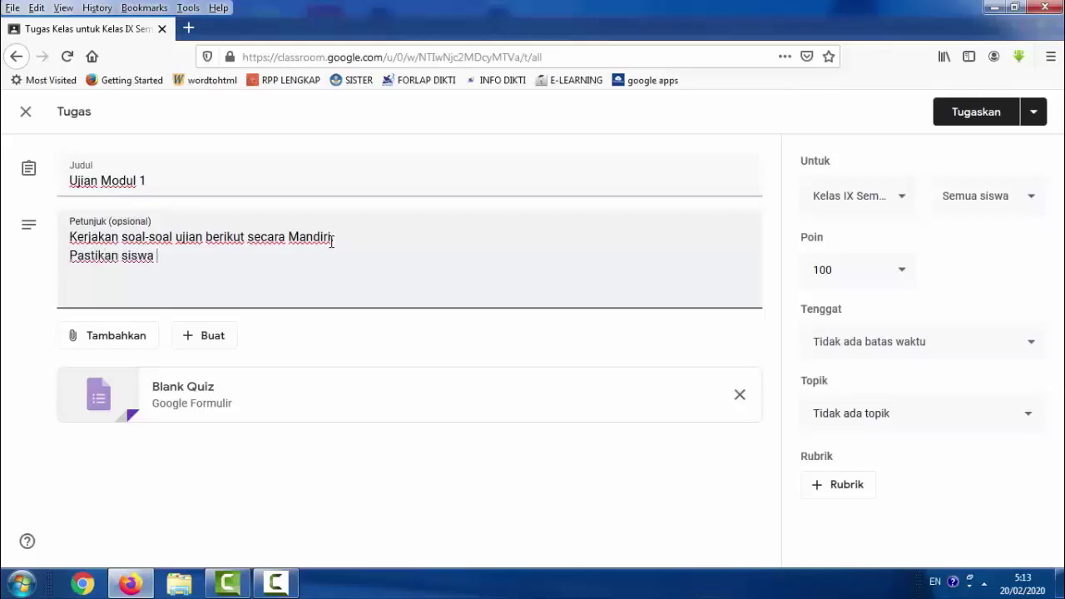
{"action": "type", "text": " tidak melewati"}
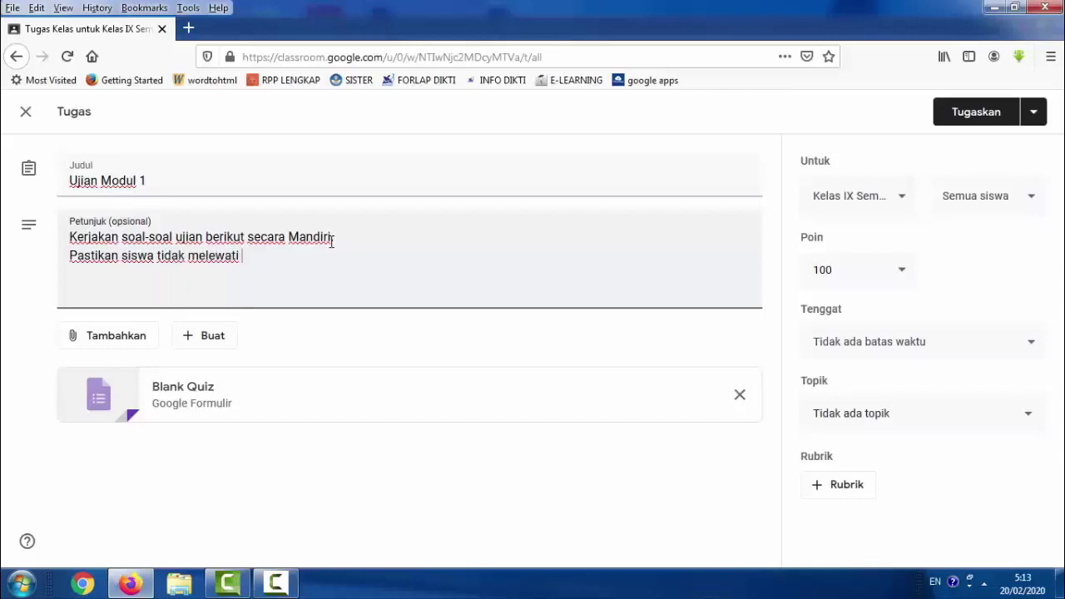
{"action": "type", "text": " waktu peng"}
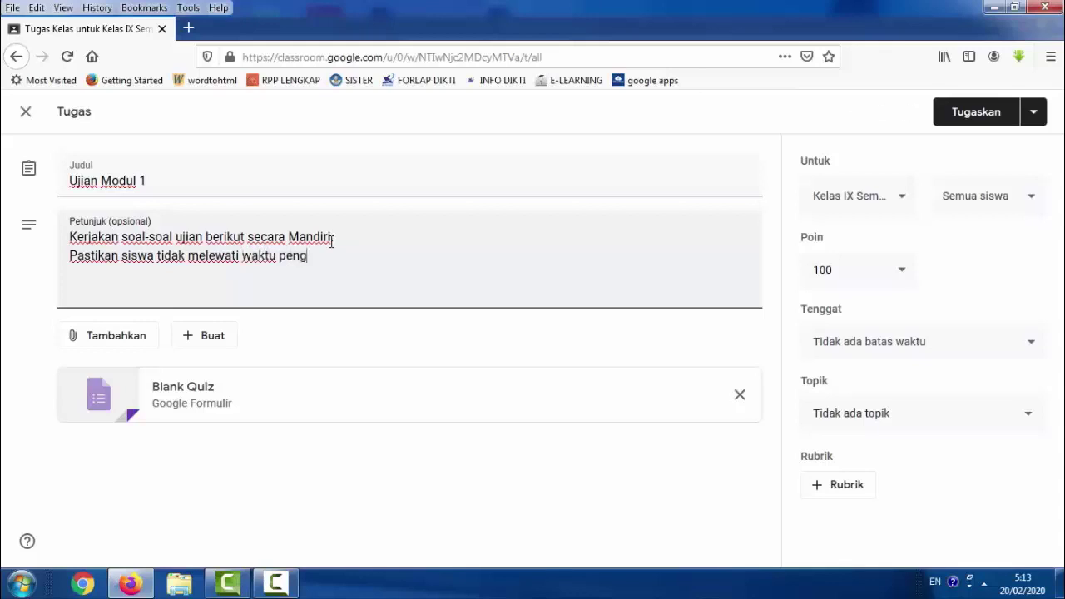
{"action": "type", "text": "erjaan"}
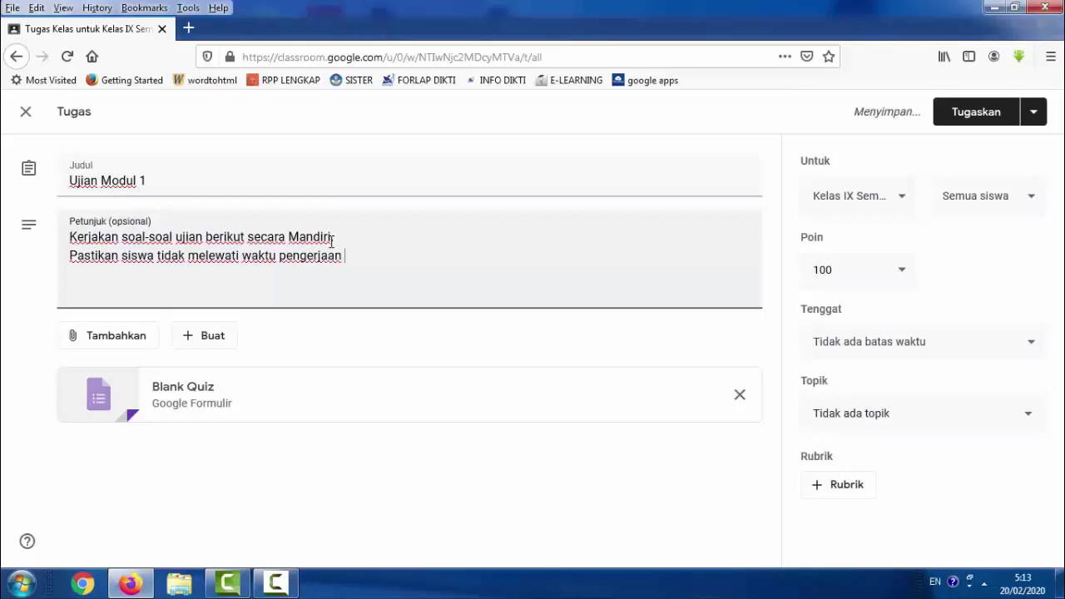
{"action": "type", "text": " yan"}
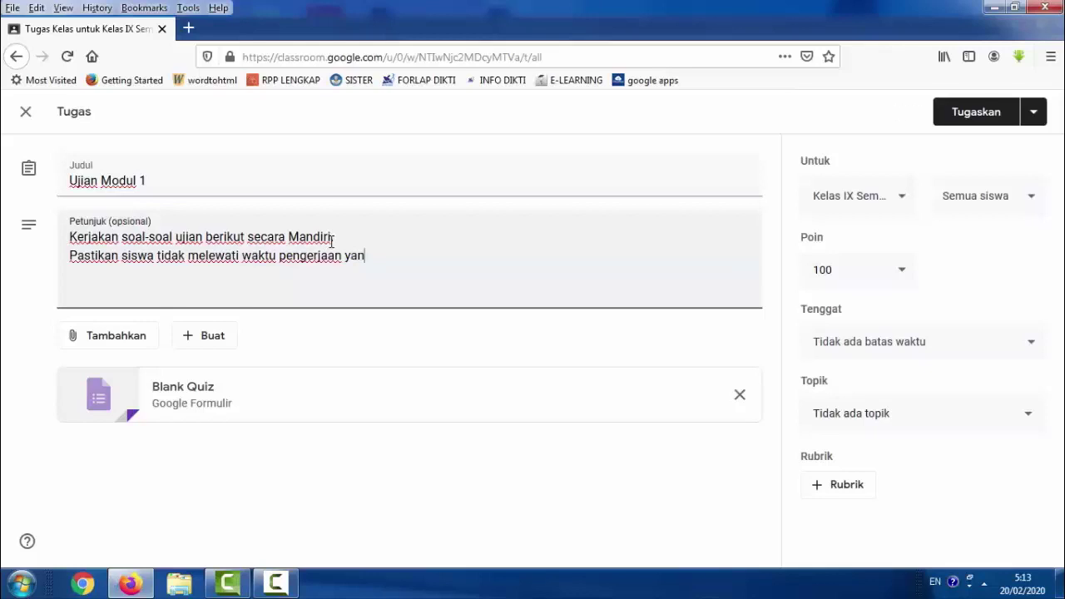
{"action": "type", "text": "g ditentukan."}
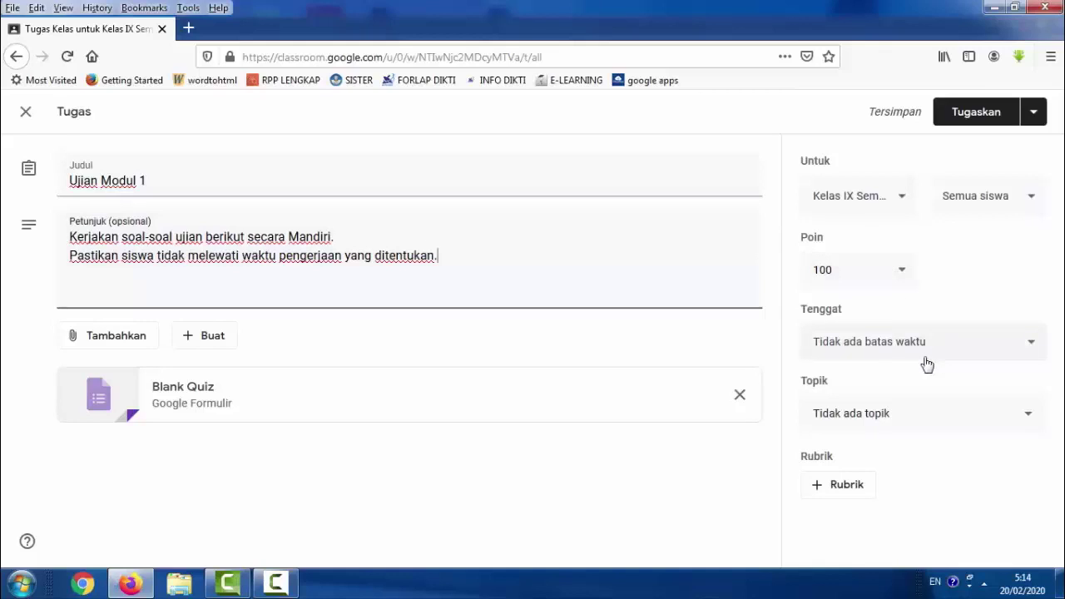
Set the assignment's due date to 28 Feb 2020 and file it under the Ujian/Quiz topic
{"action": "left_click", "coordinate": [1035, 348]}
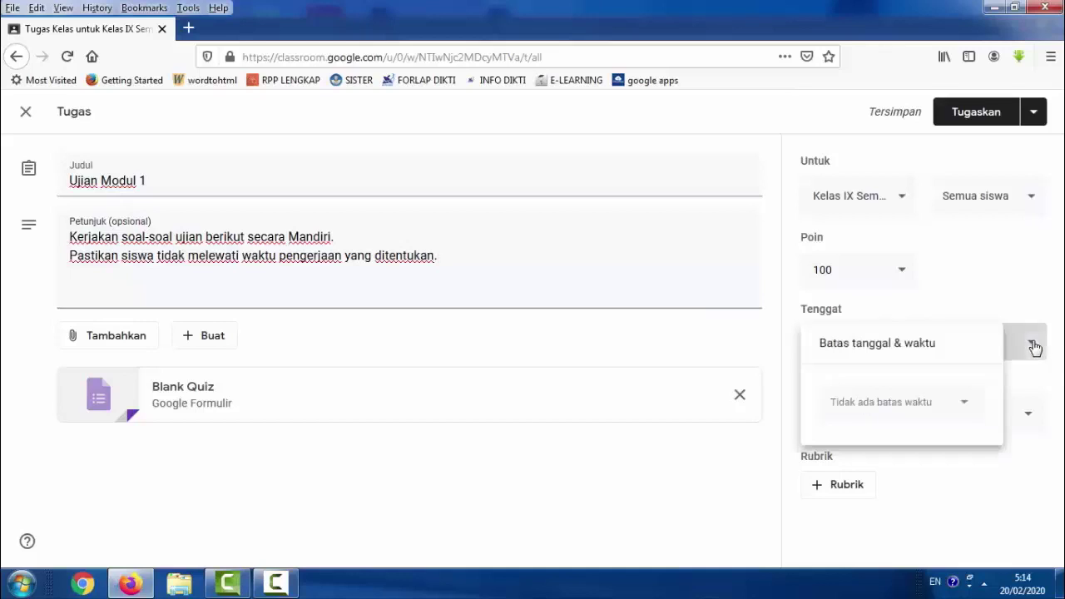
{"action": "left_click", "coordinate": [968, 410]}
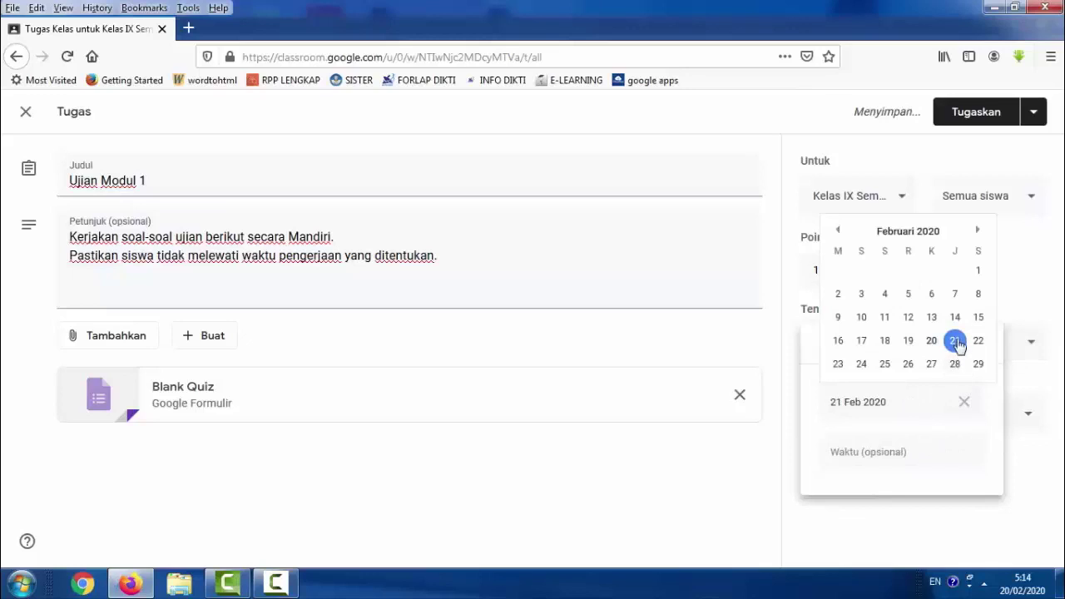
{"action": "left_click", "coordinate": [953, 365]}
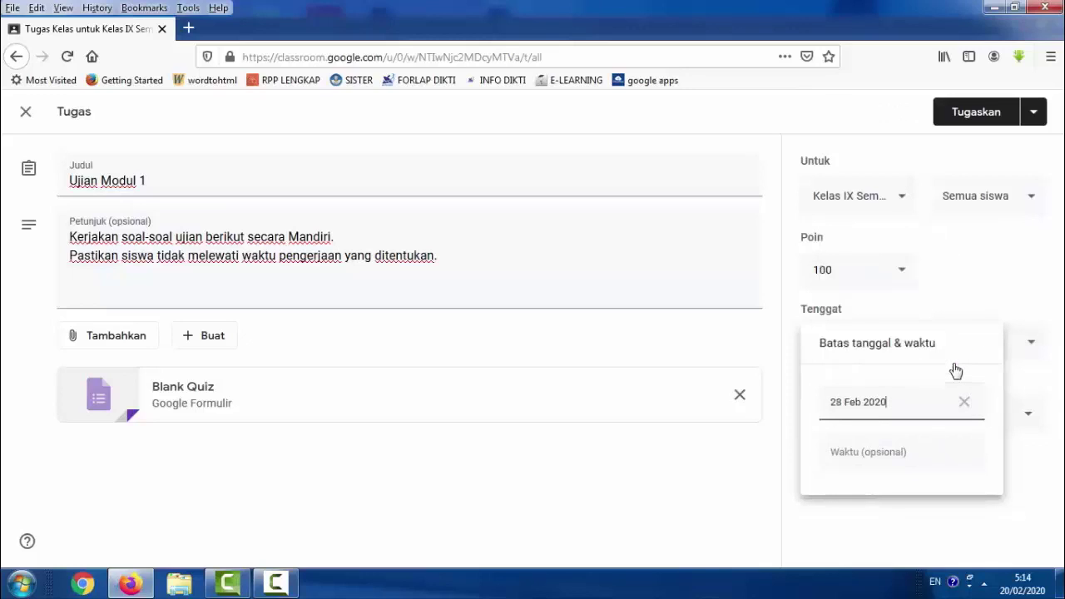
{"action": "left_click", "coordinate": [765, 445]}
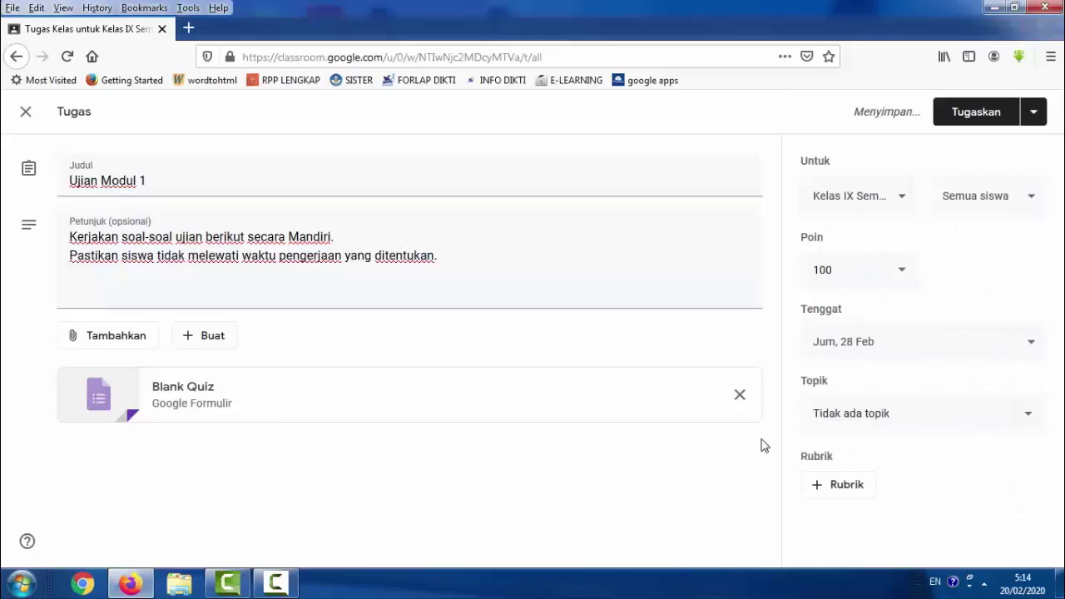
{"action": "left_click", "coordinate": [853, 418]}
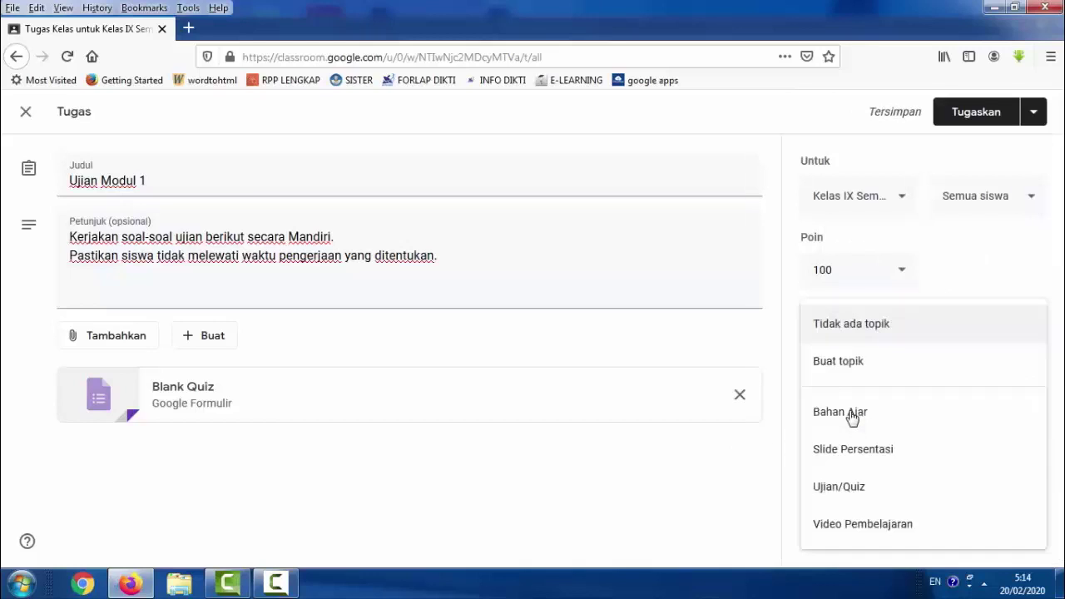
{"action": "left_click", "coordinate": [872, 492]}
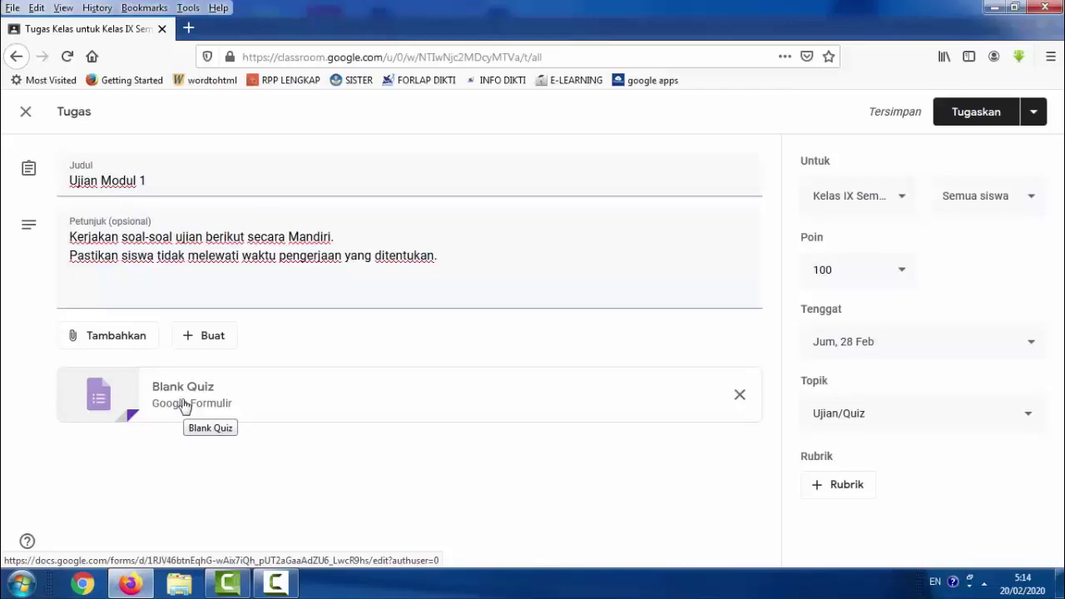
Open the attached Blank Quiz form and change its title to "Ujian Modul 1"
{"action": "left_click", "coordinate": [185, 405]}
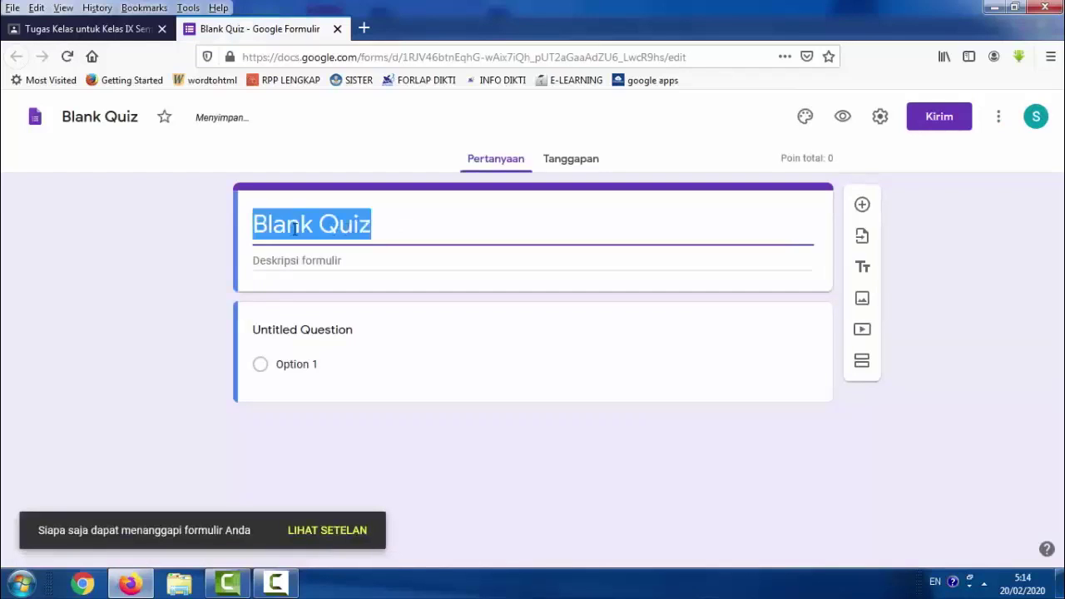
{"action": "left_click_drag", "start_coordinate": [374, 226], "coordinate": [206, 235]}
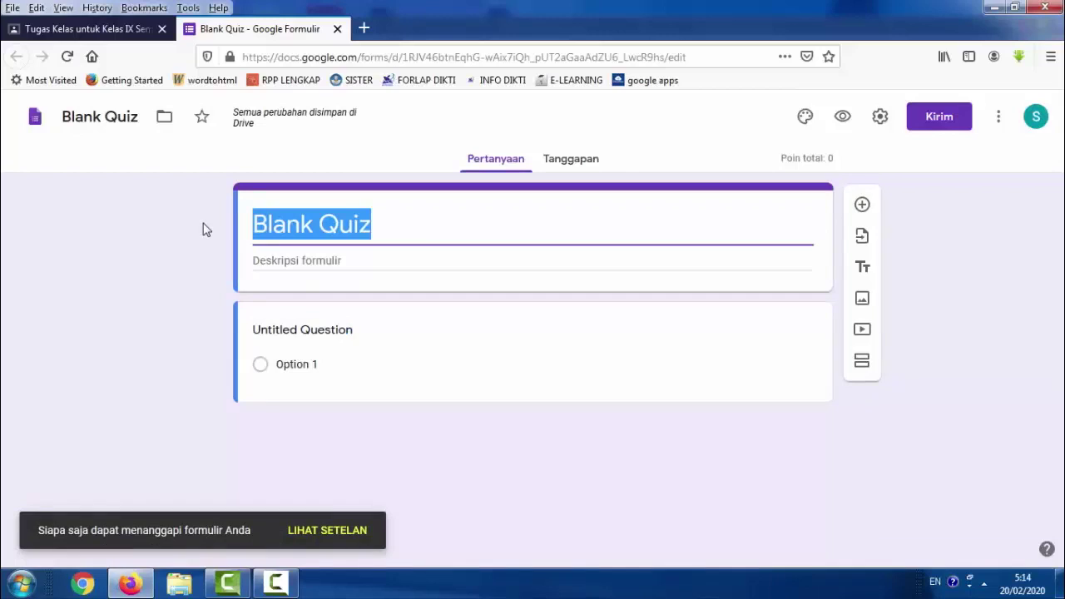
{"action": "type", "text": "Ujian"}
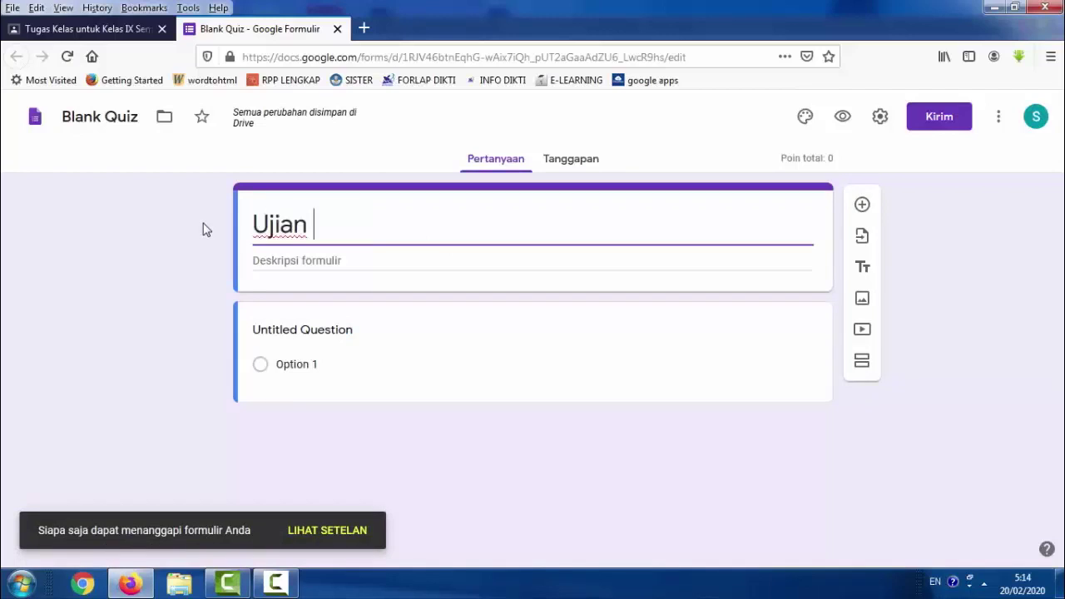
{"action": "type", "text": " Modul 1"}
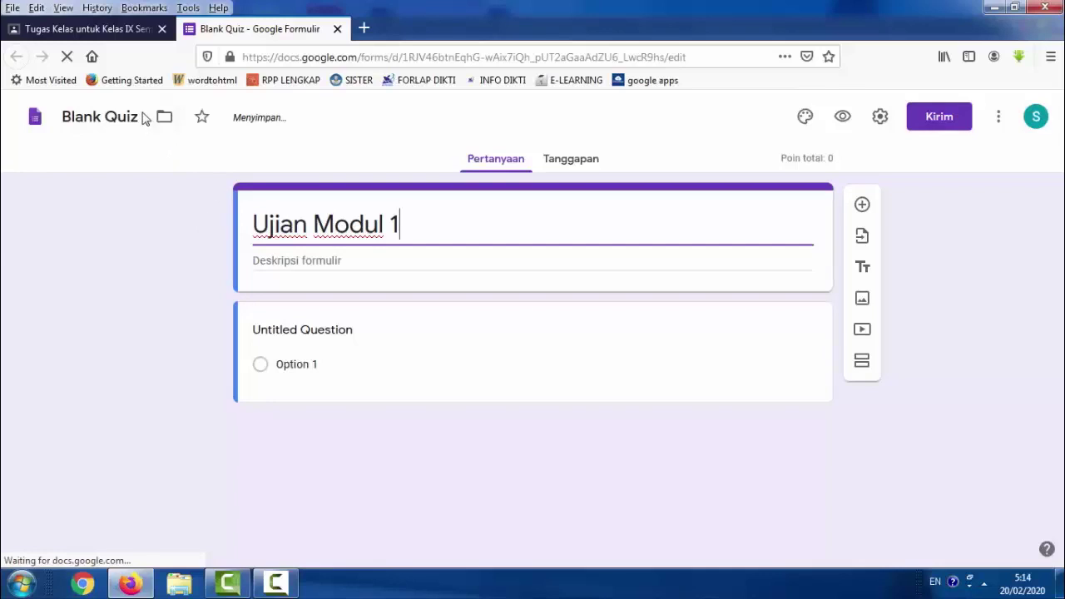
Rename the form's file from Blank Quiz to "Ujian Modul 1"
{"action": "left_click_drag", "start_coordinate": [141, 112], "coordinate": [37, 114]}
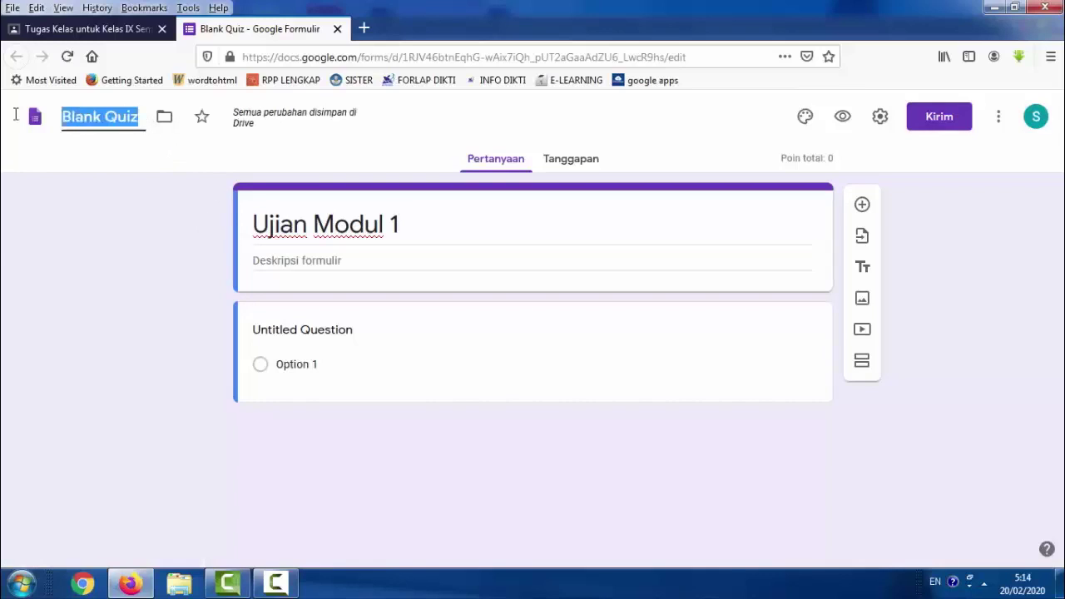
{"action": "type", "text": "Ujian"}
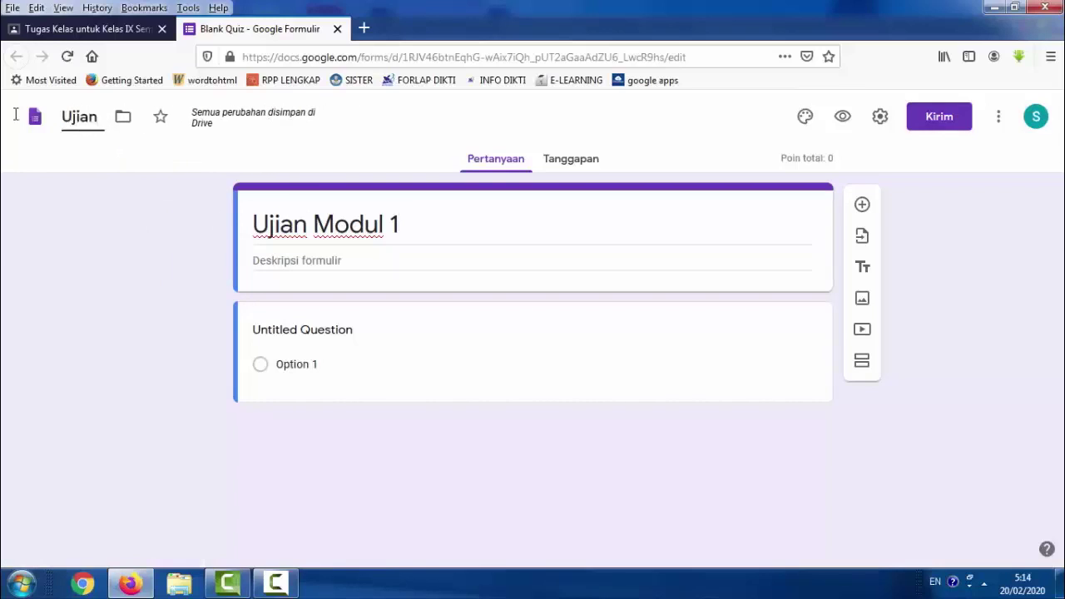
{"action": "type", "text": " Modul "}
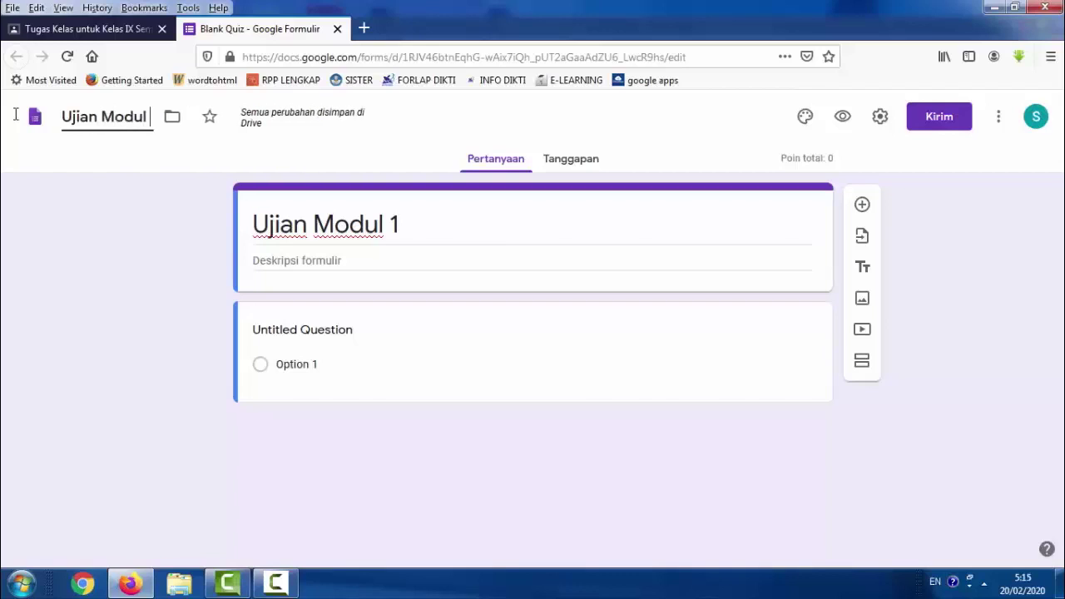
{"action": "type", "text": "1"}
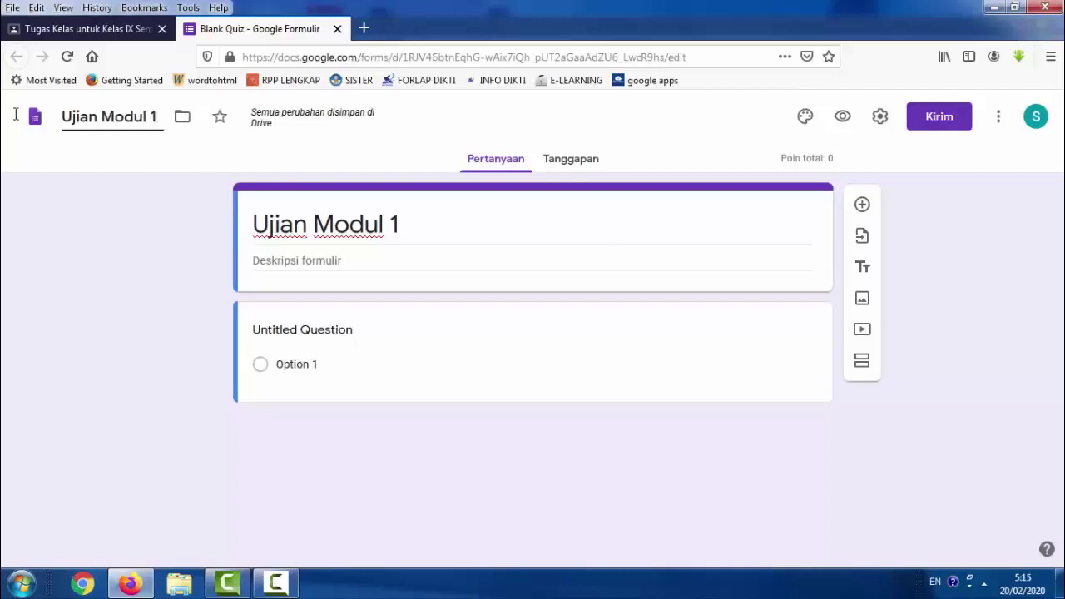
{"action": "key", "text": "Return"}
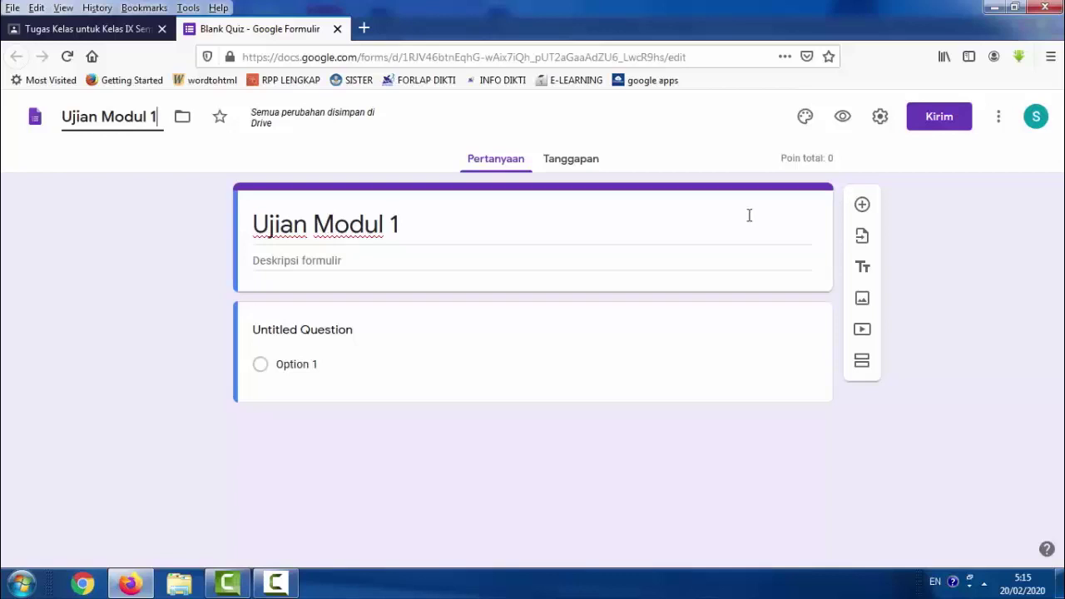
Insert the illustrated bookshelf image from the Kantor dan Sekolah themes as the form's header and close the theme options
{"action": "left_click", "coordinate": [806, 117]}
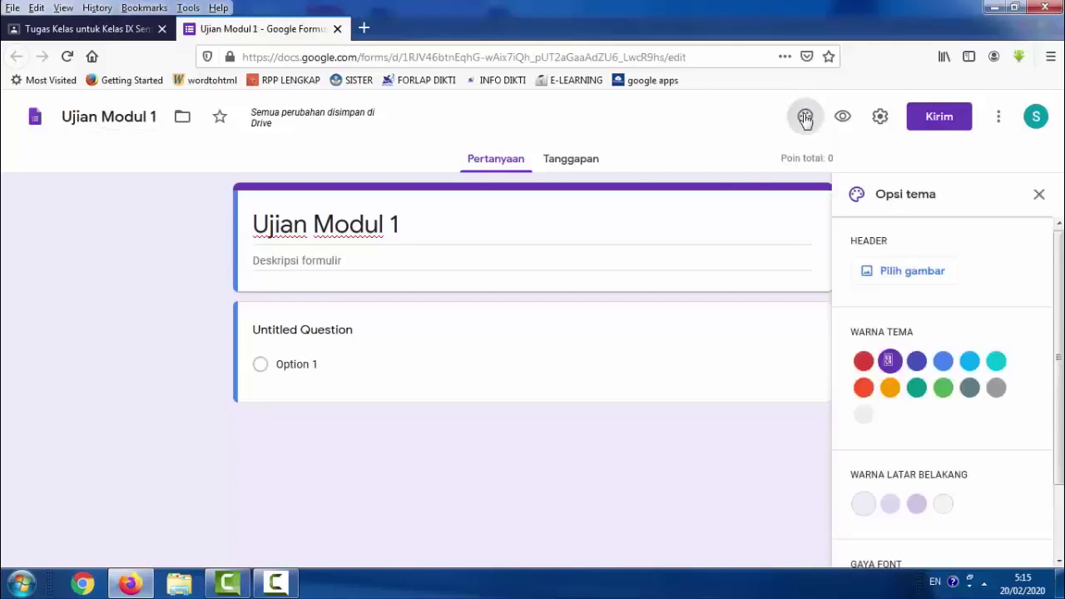
{"action": "left_click", "coordinate": [895, 273]}
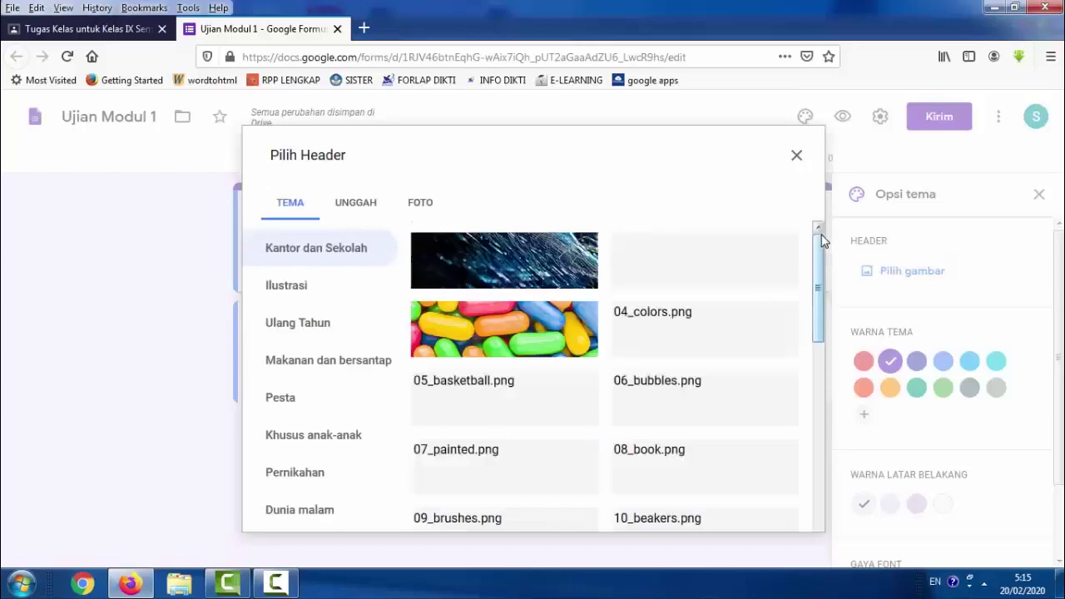
{"action": "left_click_drag", "start_coordinate": [816, 247], "coordinate": [793, 543]}
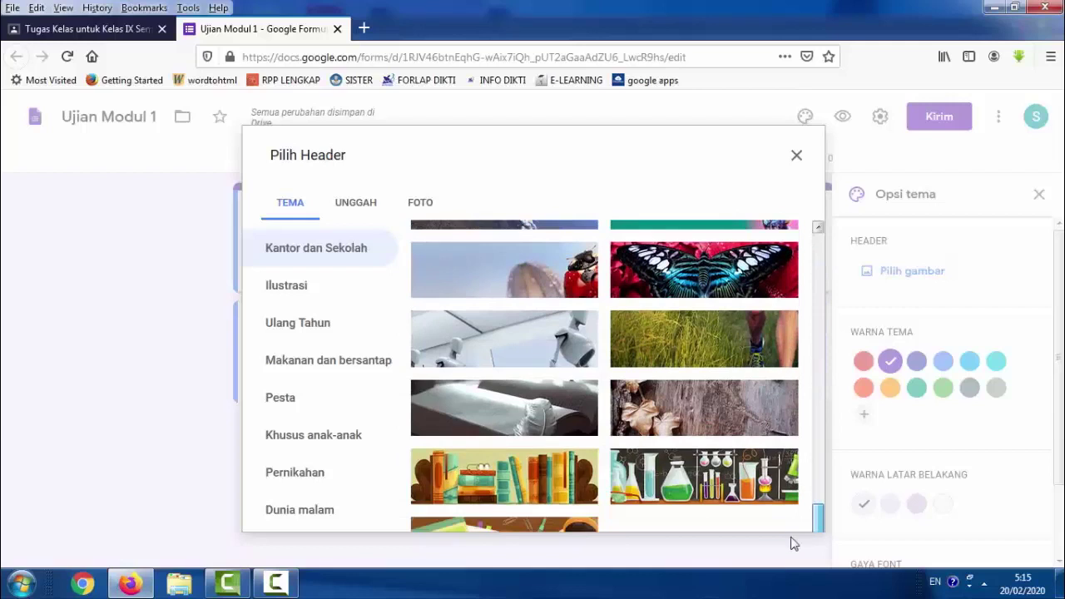
{"action": "left_click", "coordinate": [470, 489]}
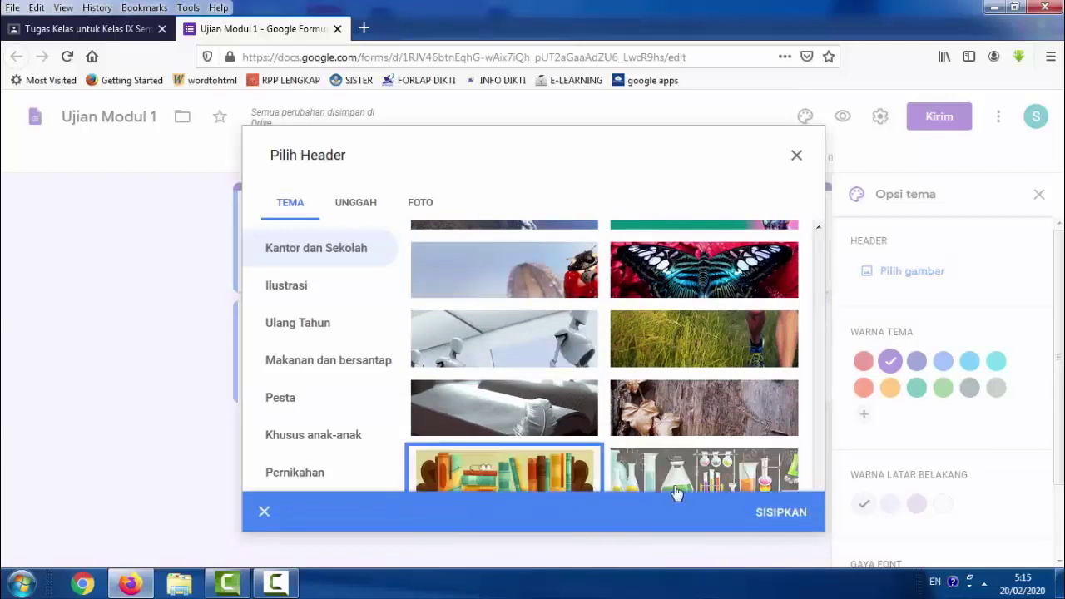
{"action": "left_click", "coordinate": [777, 513]}
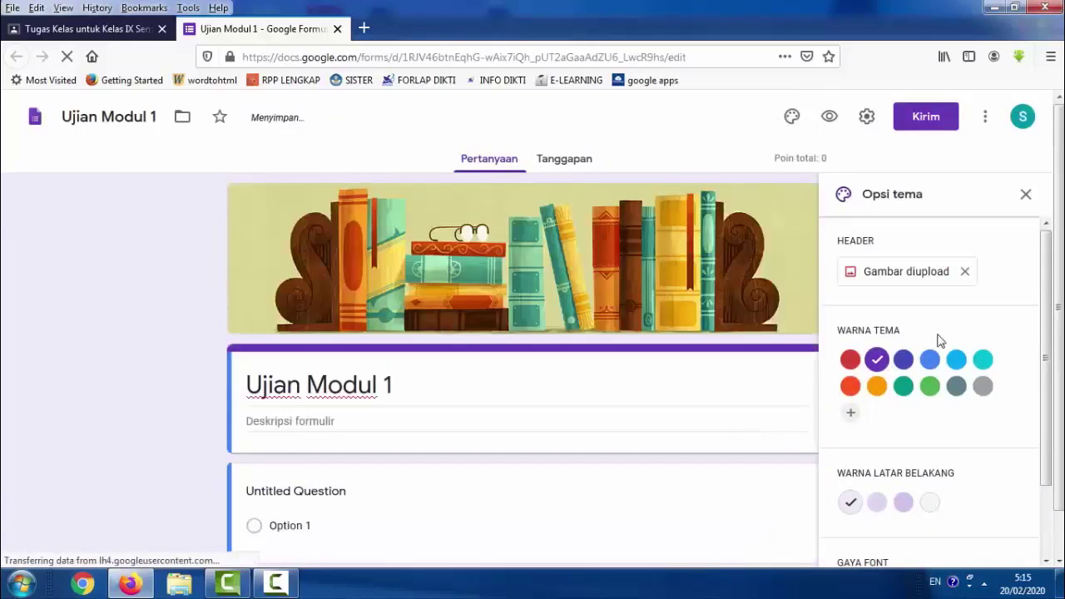
{"action": "left_click", "coordinate": [1025, 196]}
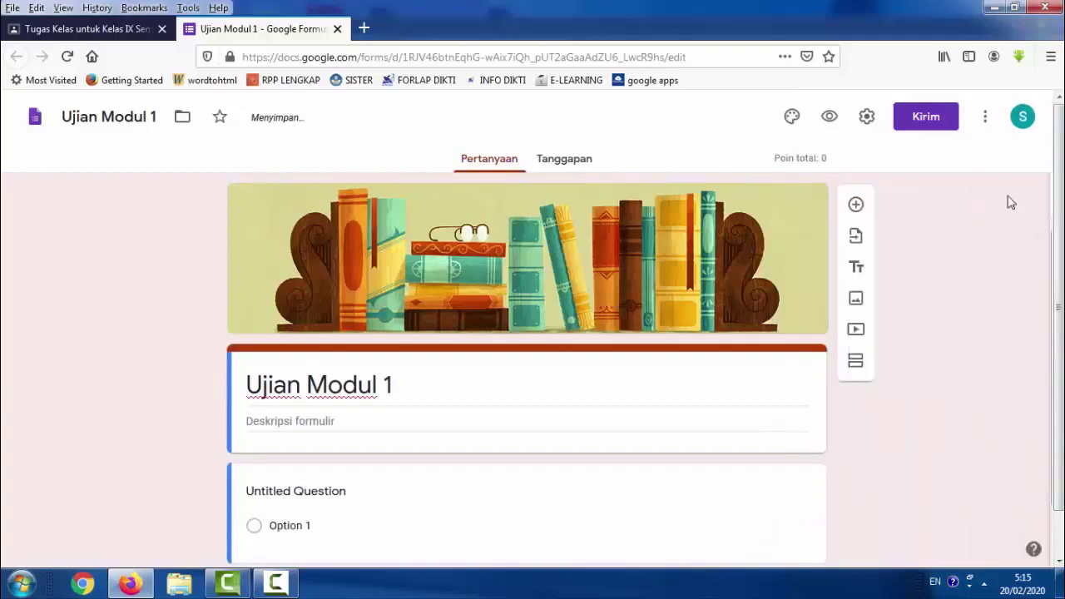
Limit the form to 1 response per respondent, enable shuffled question order, and save the settings
{"action": "left_click", "coordinate": [868, 119]}
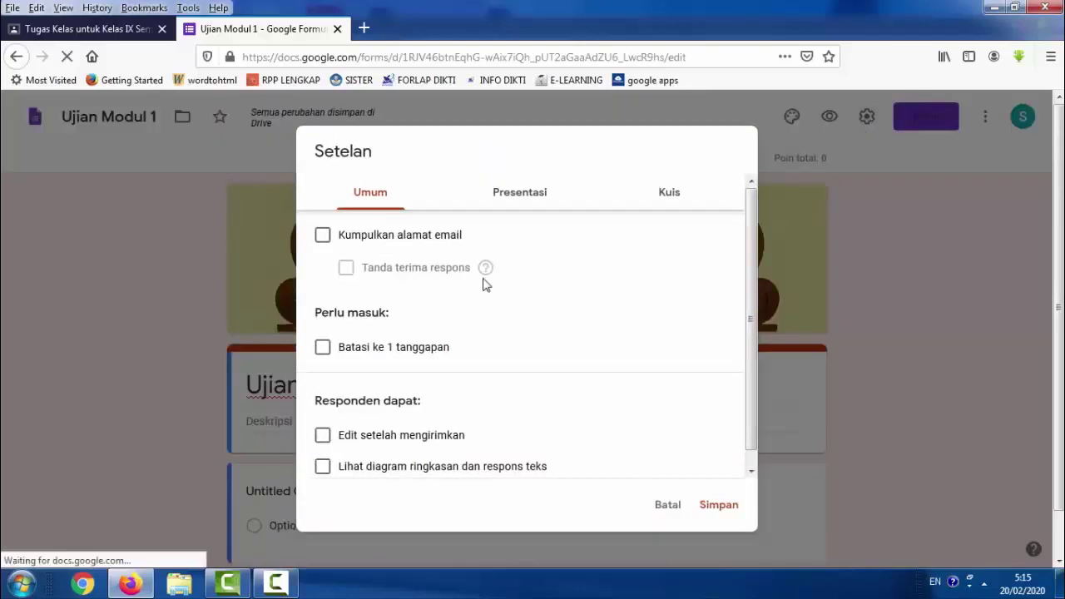
{"action": "left_click", "coordinate": [323, 354]}
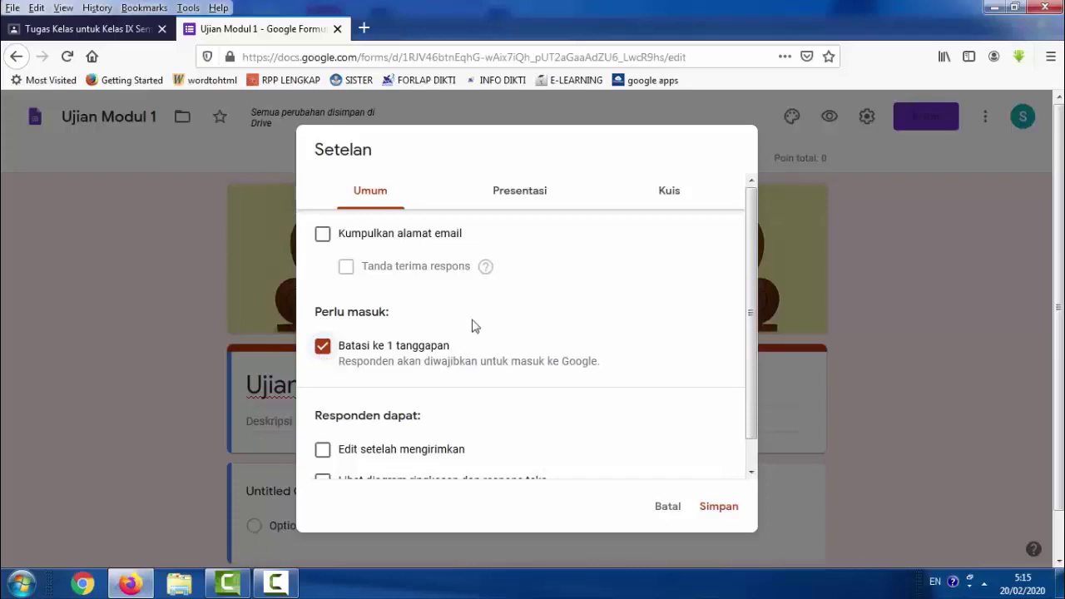
{"action": "left_click", "coordinate": [523, 201]}
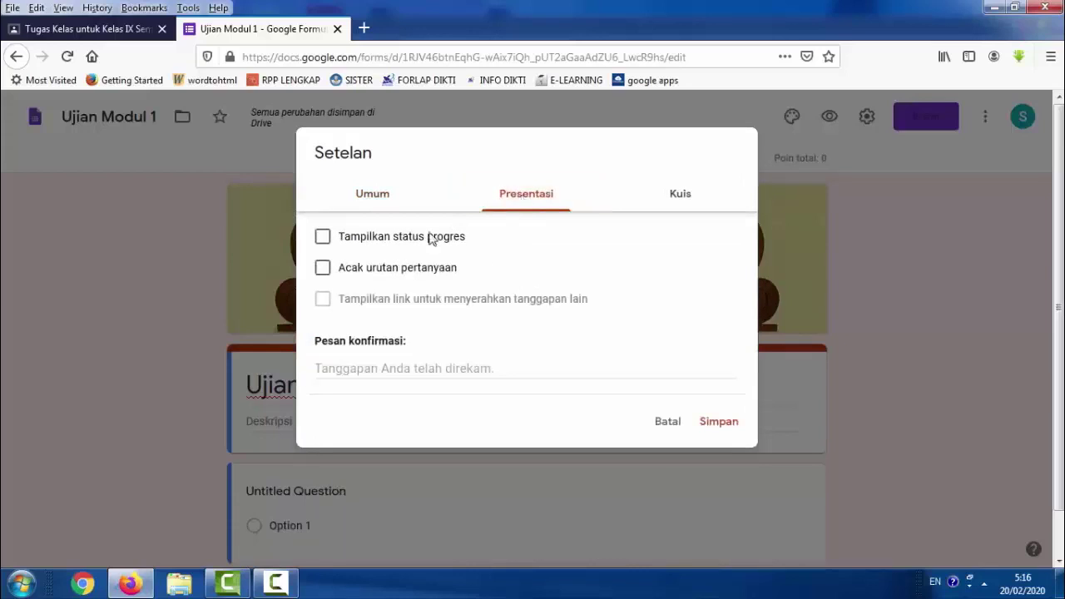
{"action": "left_click", "coordinate": [325, 271]}
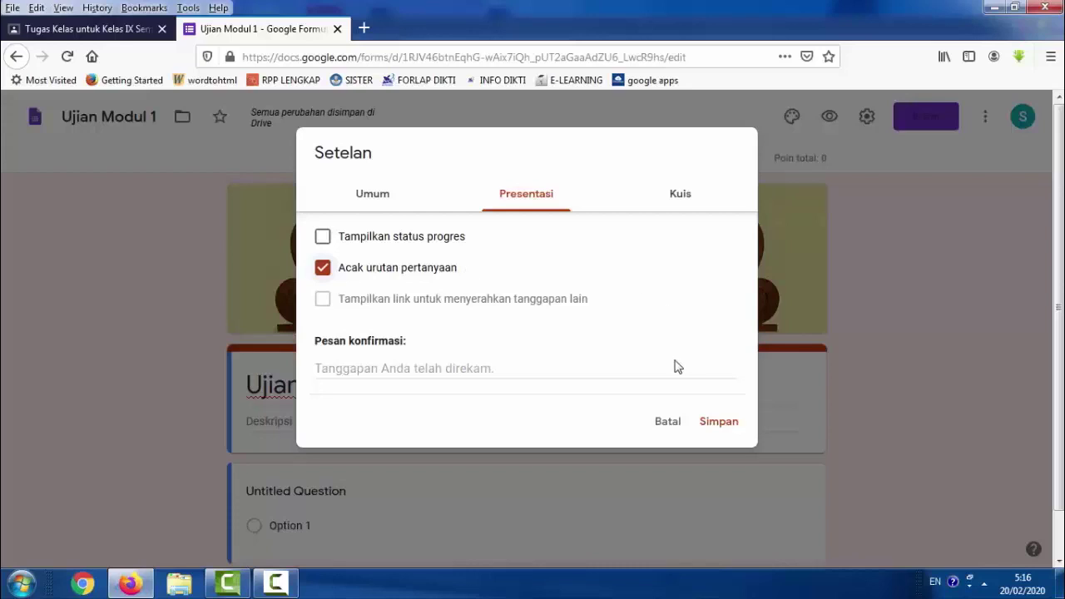
{"action": "left_click", "coordinate": [707, 422]}
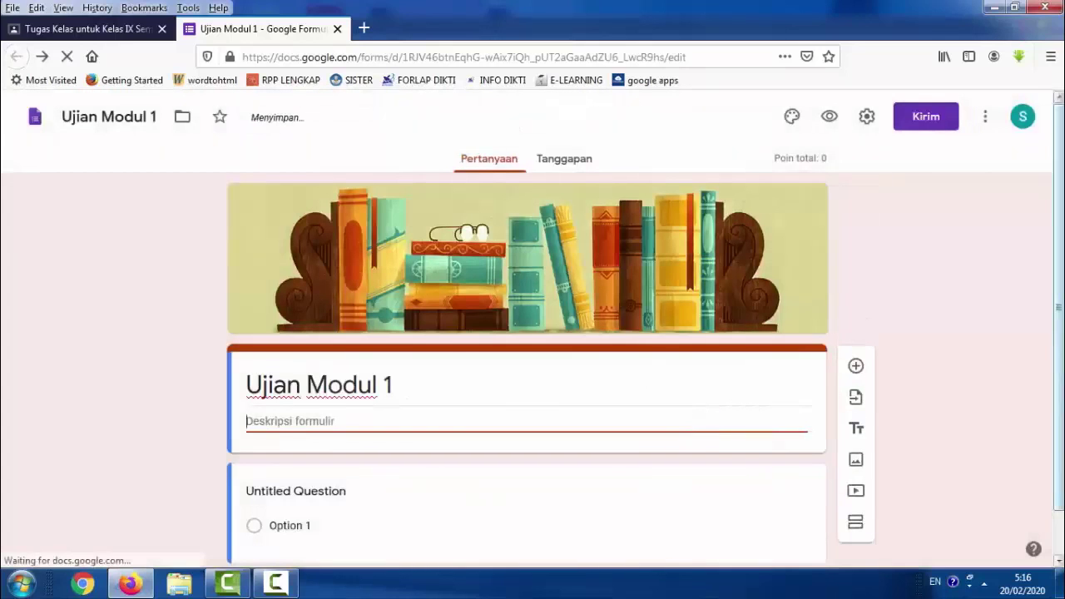
Replace the untitled question's text with "I ....... a teacher."
{"action": "scroll", "coordinate": [707, 423], "scroll_direction": "down", "scroll_amount": 1}
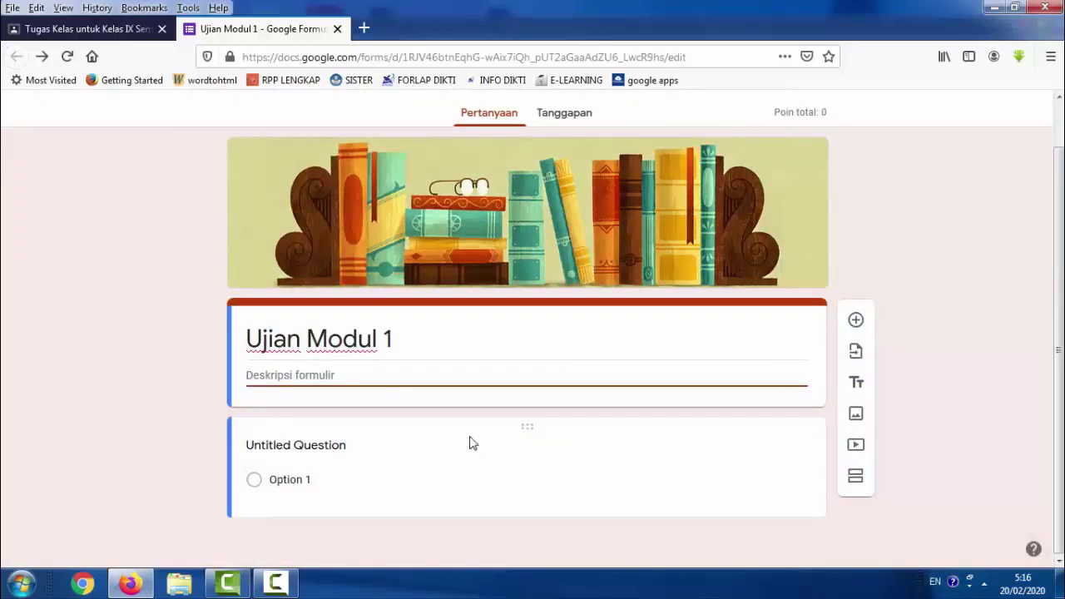
{"action": "left_click", "coordinate": [362, 447]}
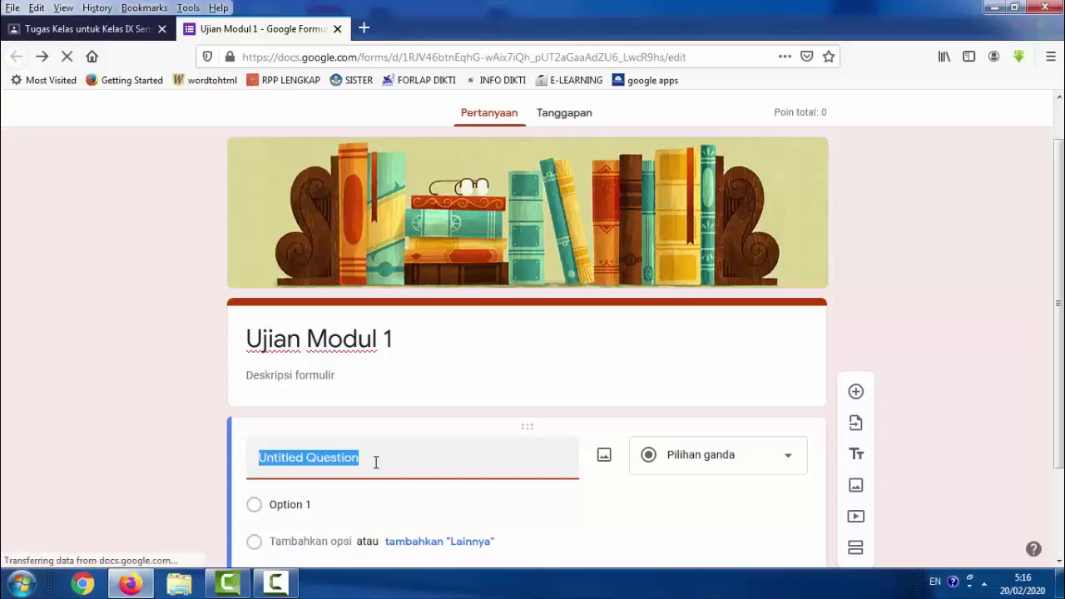
{"action": "type", "text": "I"}
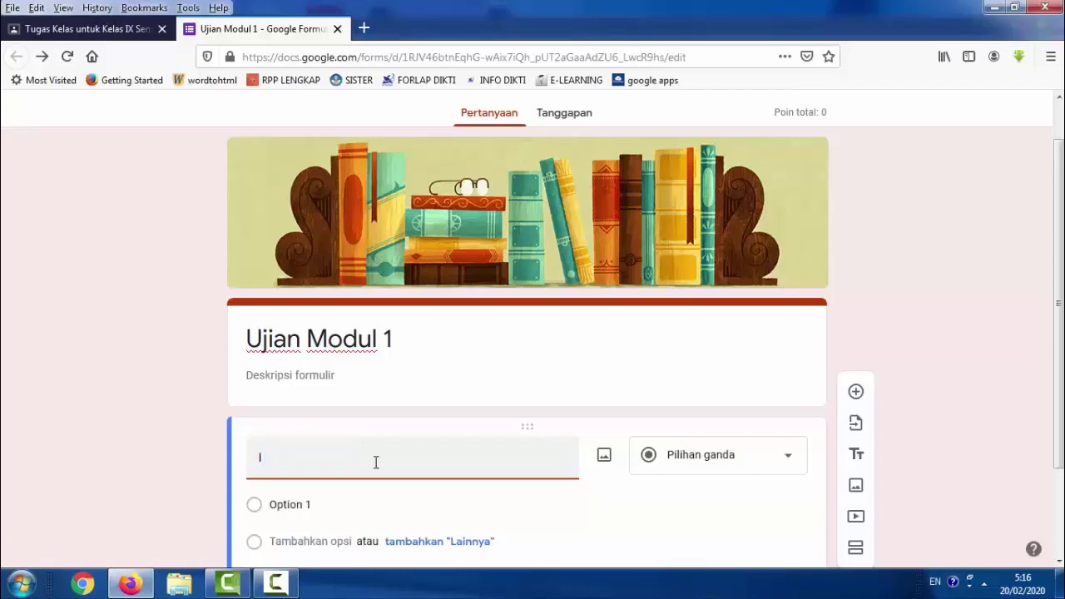
{"action": "type", "text": " ....... a teacher."}
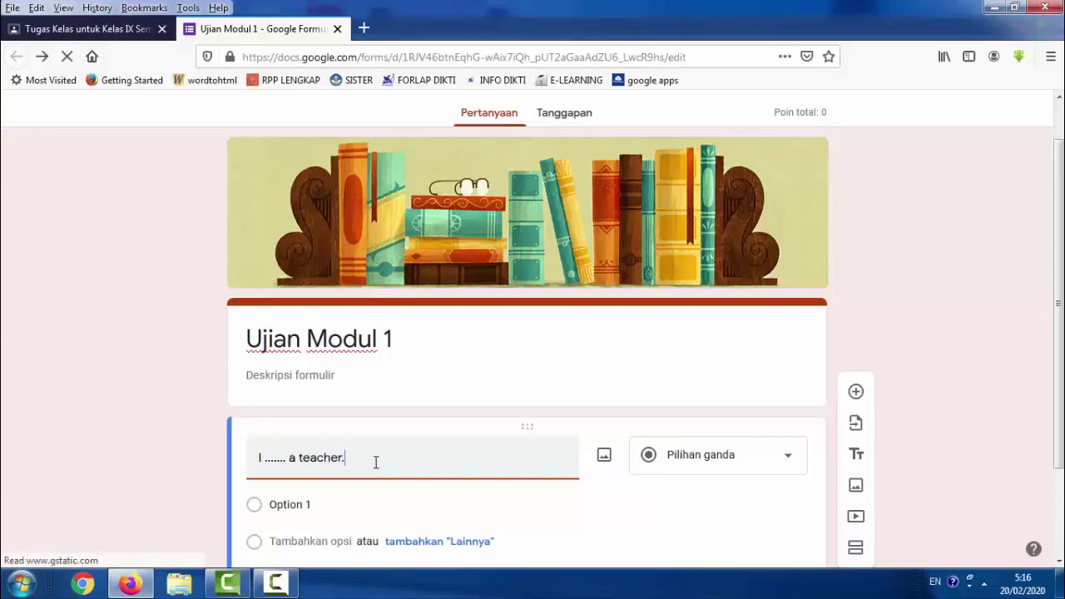
Enter "Are" and "Is" as the first two answer options of the teacher question
{"action": "left_click", "coordinate": [301, 502]}
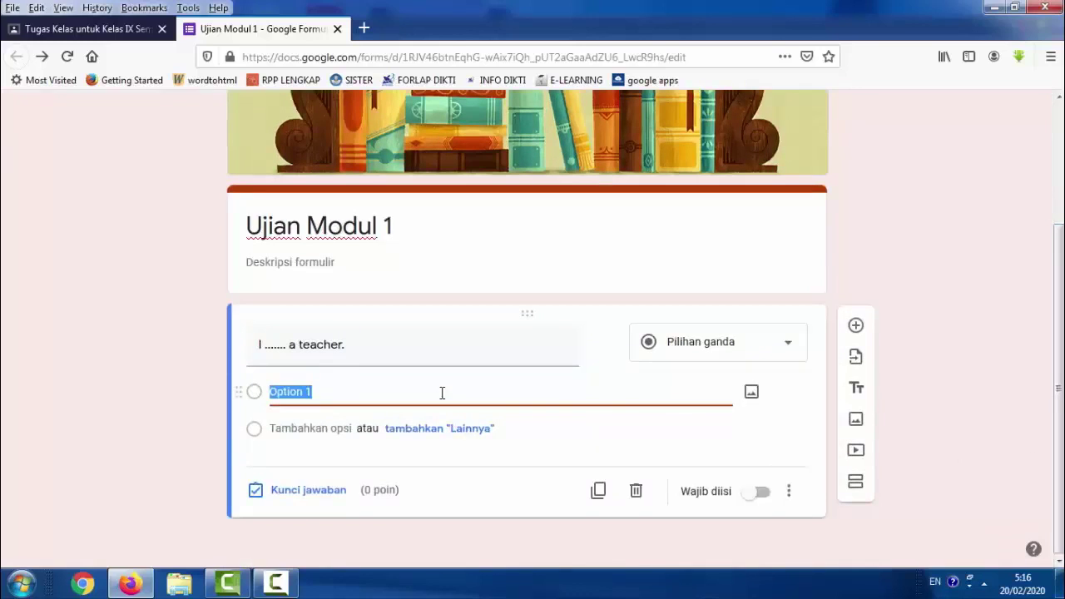
{"action": "type", "text": "Am"}
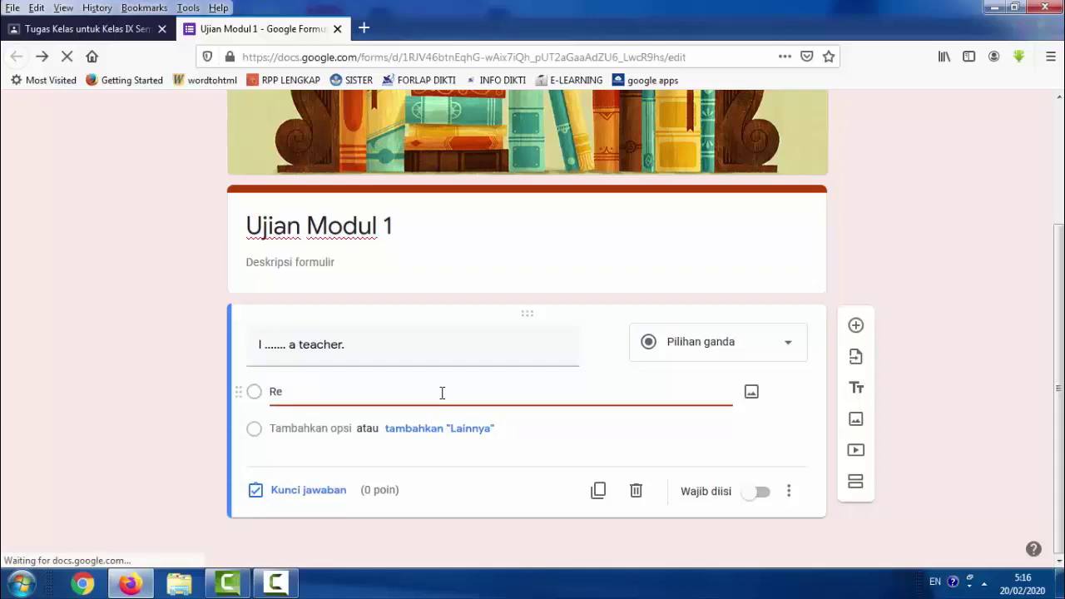
{"action": "key", "text": "BackSpace"}
{"action": "type", "text": "re"}
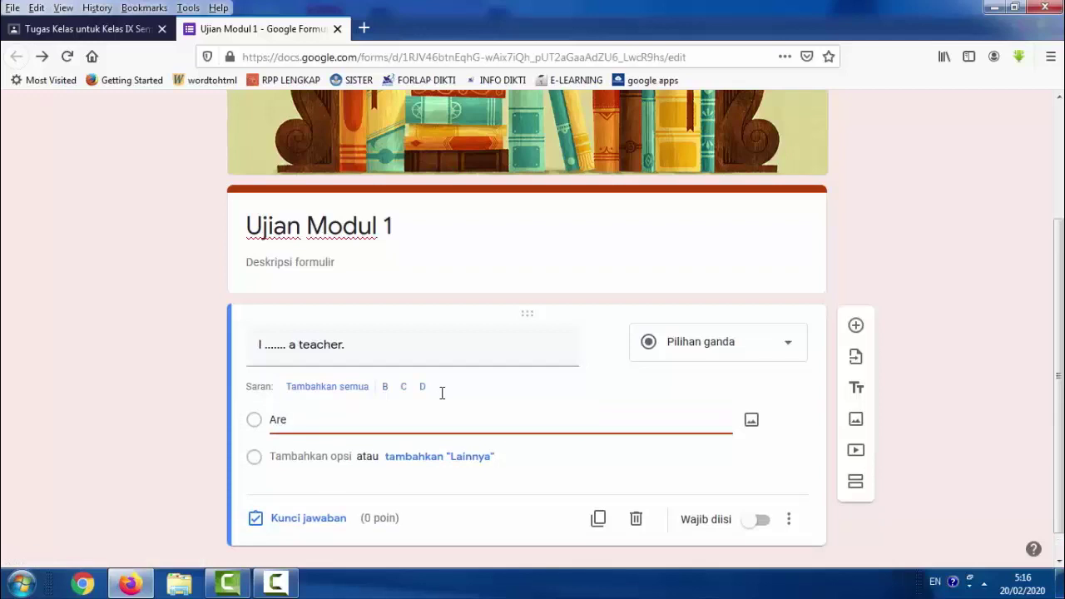
{"action": "key", "text": "Return"}
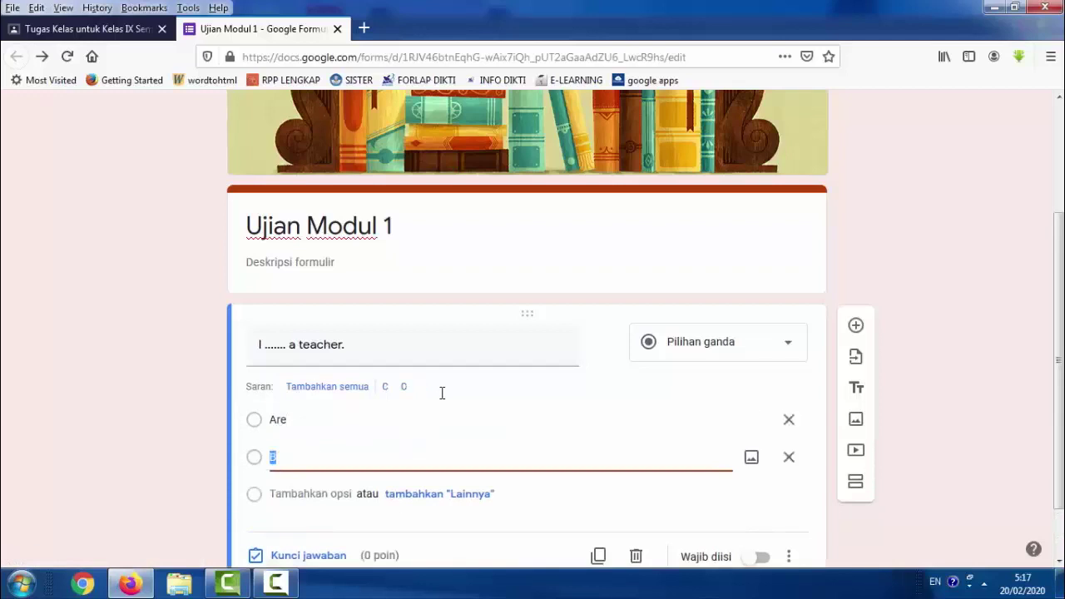
{"action": "type", "text": "Is"}
{"action": "key", "text": "Return"}
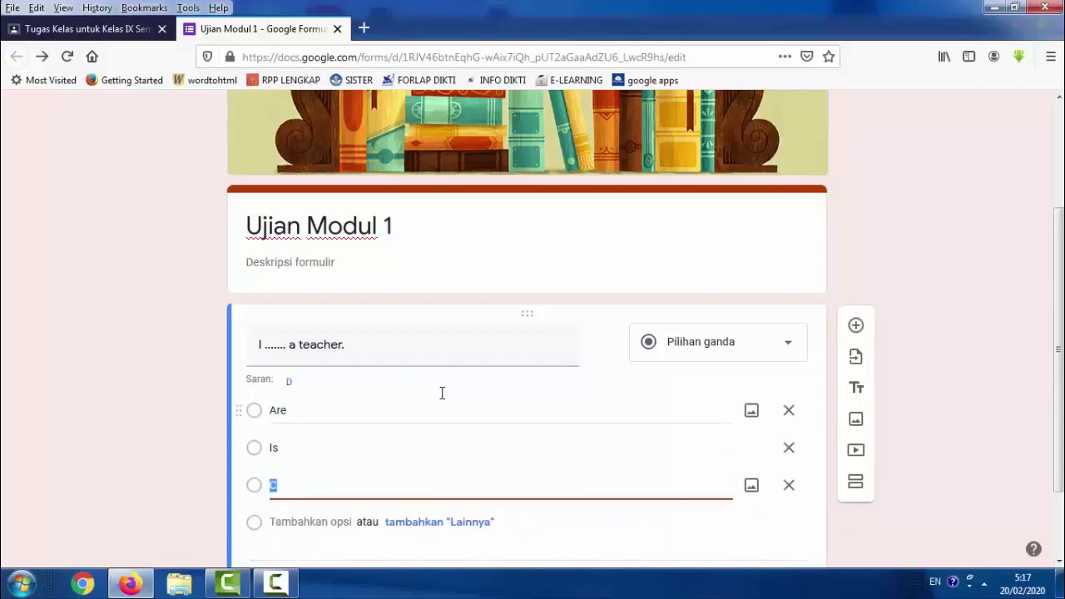
Enter "Am" and "His" as the third and fourth answer options of the teacher question
{"action": "type", "text": "Am"}
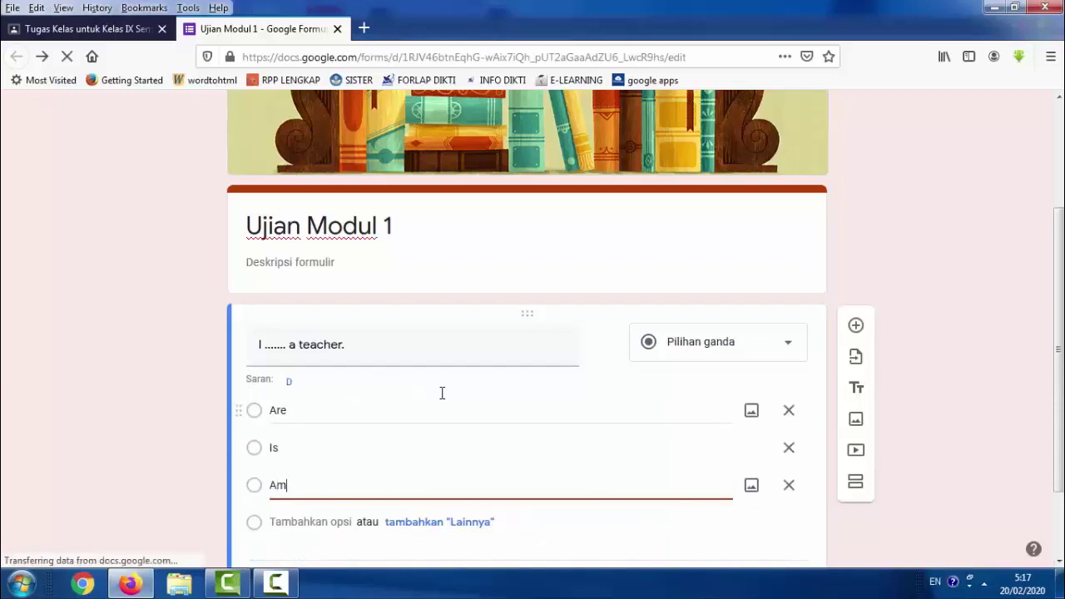
{"action": "key", "text": "Return"}
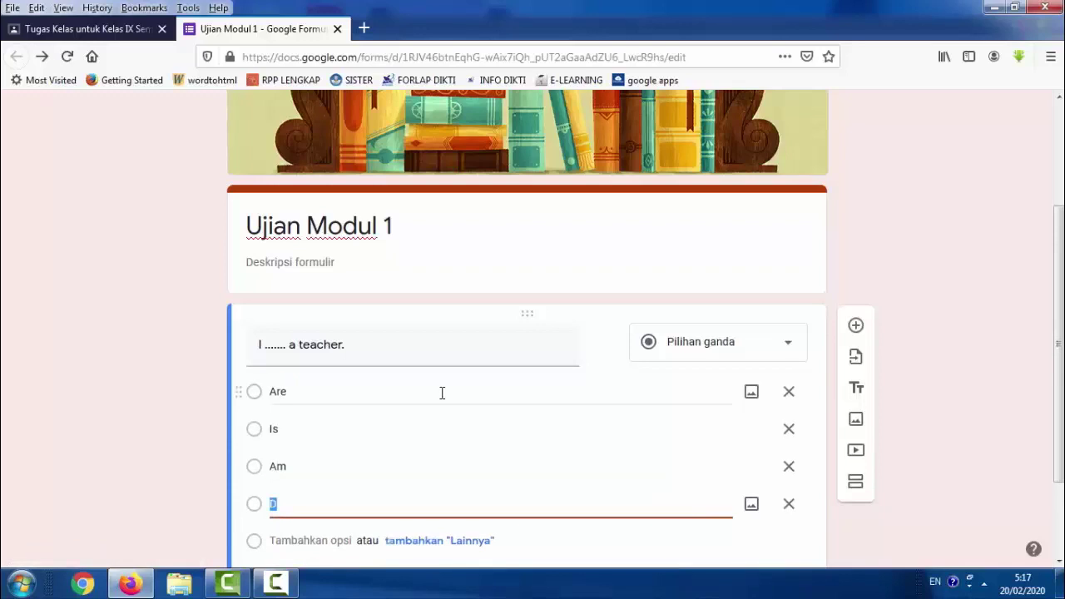
{"action": "type", "text": "Hos"}
{"action": "key", "text": "BackSpace"}
{"action": "key", "text": "BackSpace"}
{"action": "type", "text": "is"}
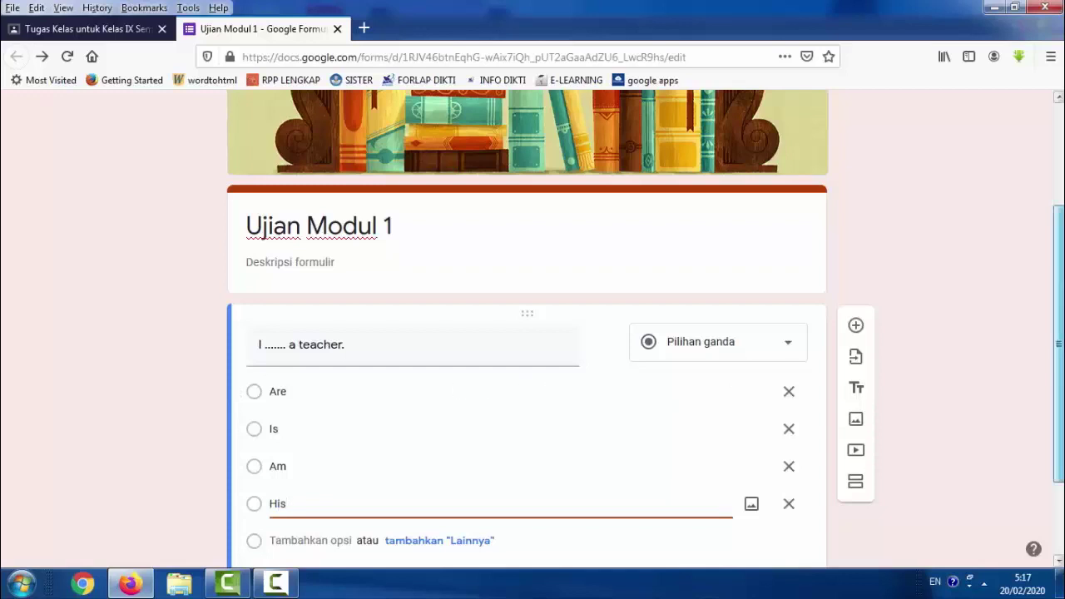
Turn on shuffled option order (Acak urutan opsi) for the teacher question
{"action": "scroll", "coordinate": [856, 405], "scroll_direction": "down", "scroll_amount": 1}
{"action": "scroll", "coordinate": [646, 320], "scroll_direction": "down", "scroll_amount": 1}
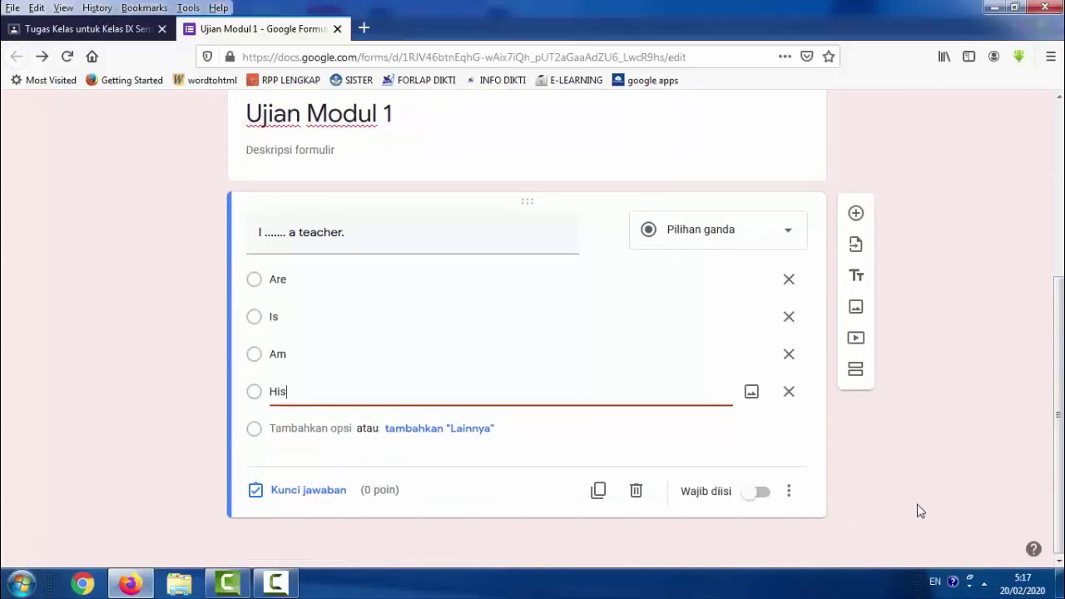
{"action": "left_click", "coordinate": [790, 493]}
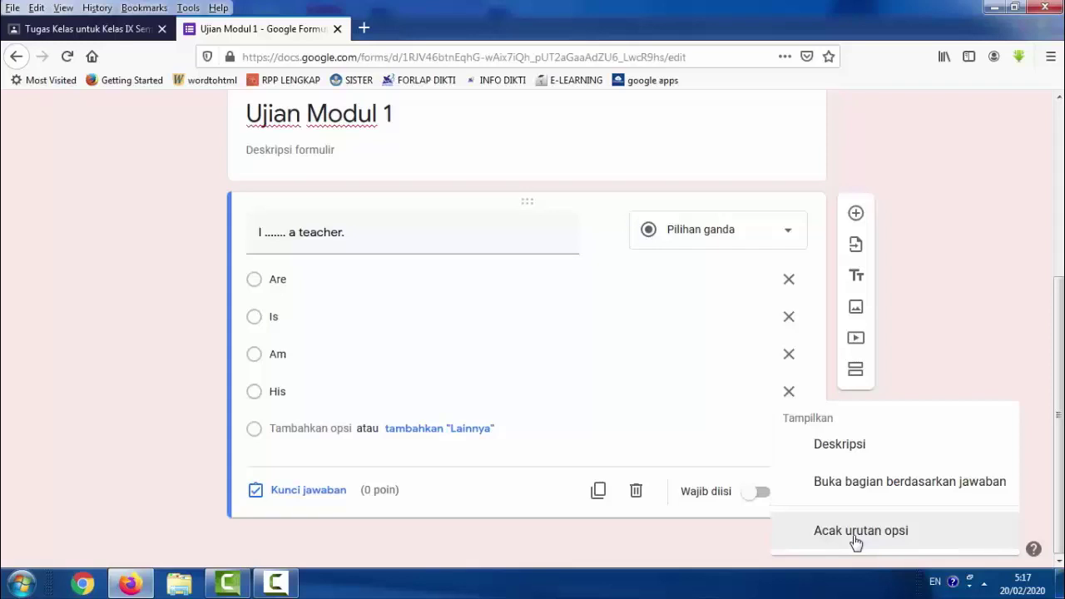
{"action": "left_click", "coordinate": [856, 533]}
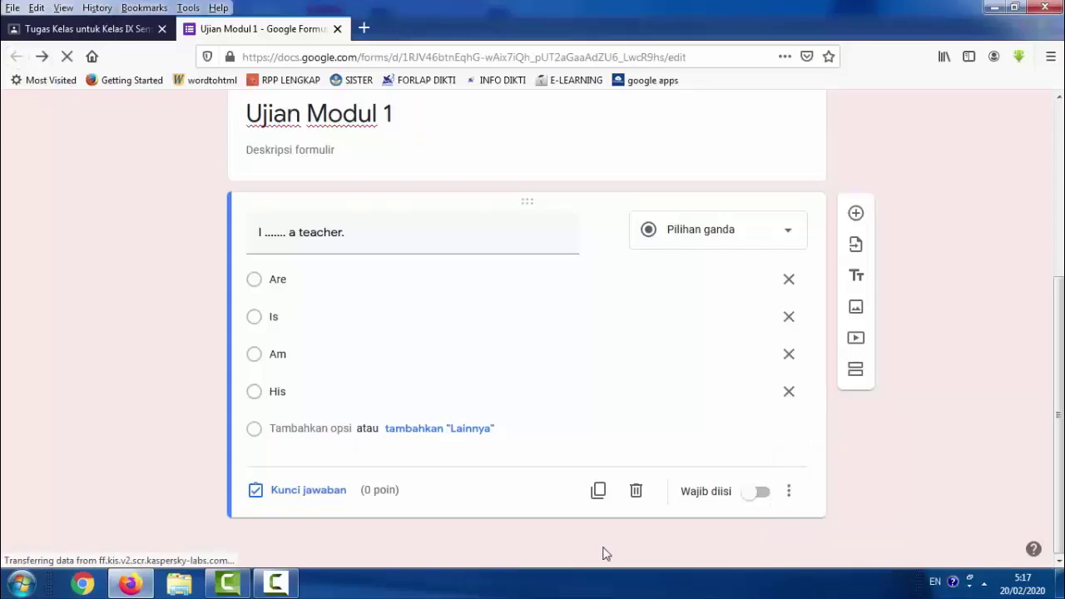
Set the teacher question's answer key to "Am" with a value of 10 points
{"action": "left_click", "coordinate": [297, 498]}
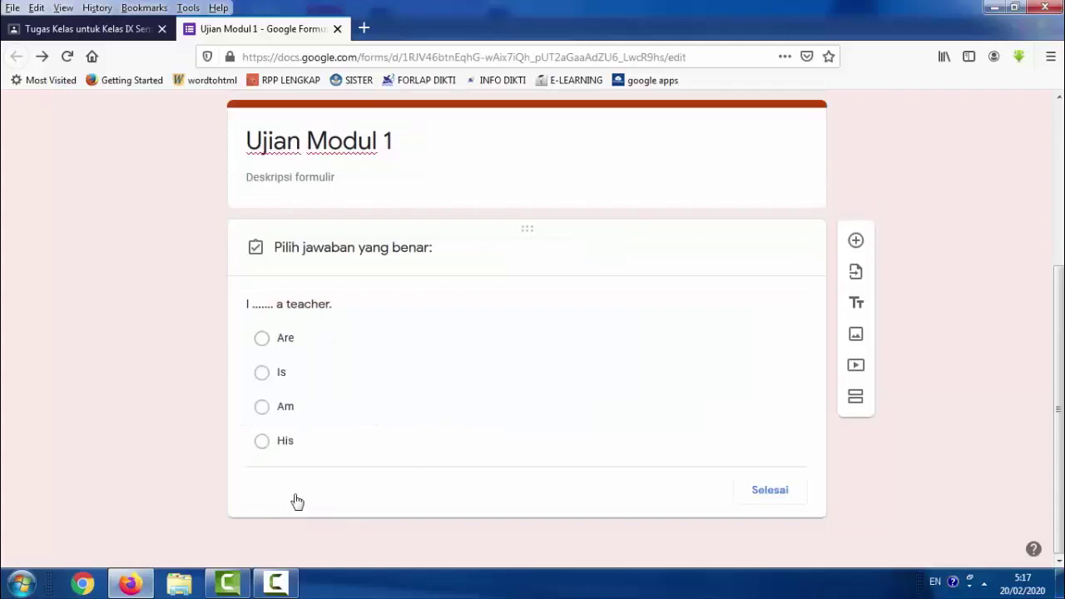
{"action": "left_click", "coordinate": [766, 306]}
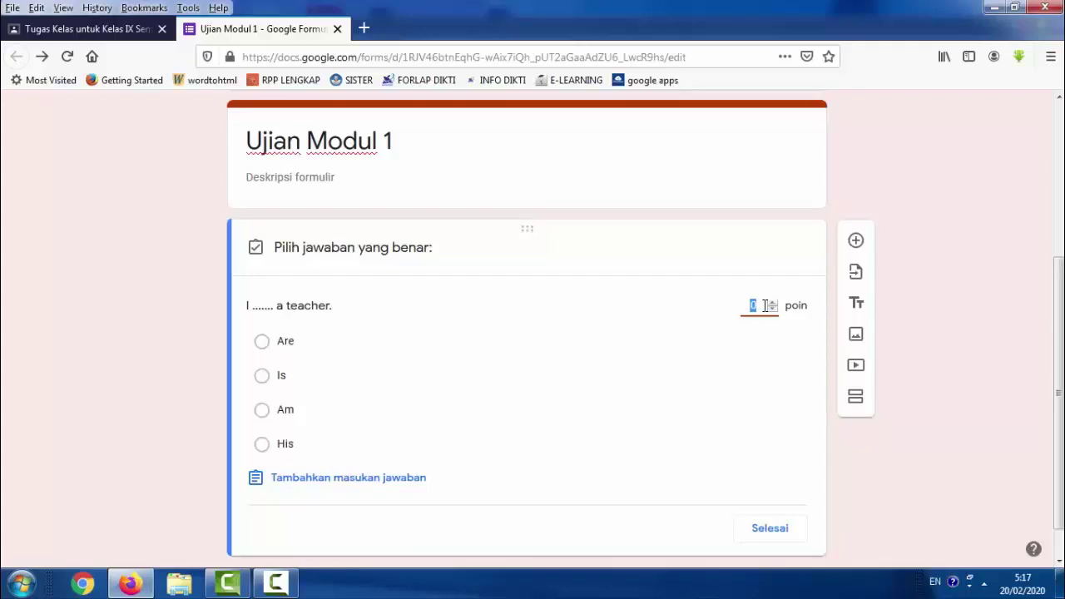
{"action": "type", "text": "10"}
{"action": "left_click", "coordinate": [263, 411]}
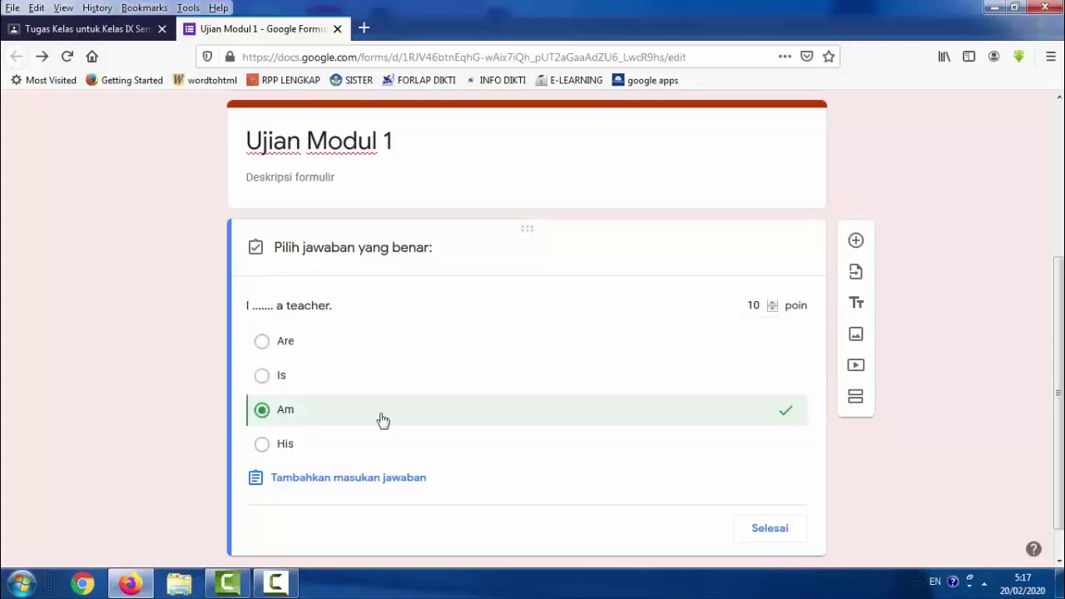
{"action": "left_click", "coordinate": [778, 533]}
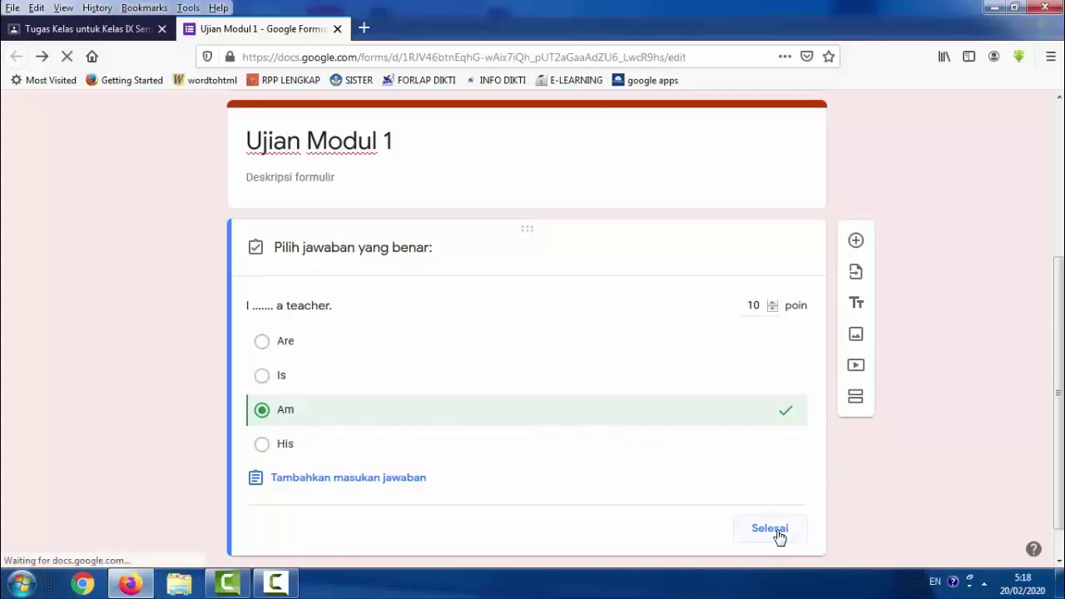
{"action": "left_click", "coordinate": [778, 533]}
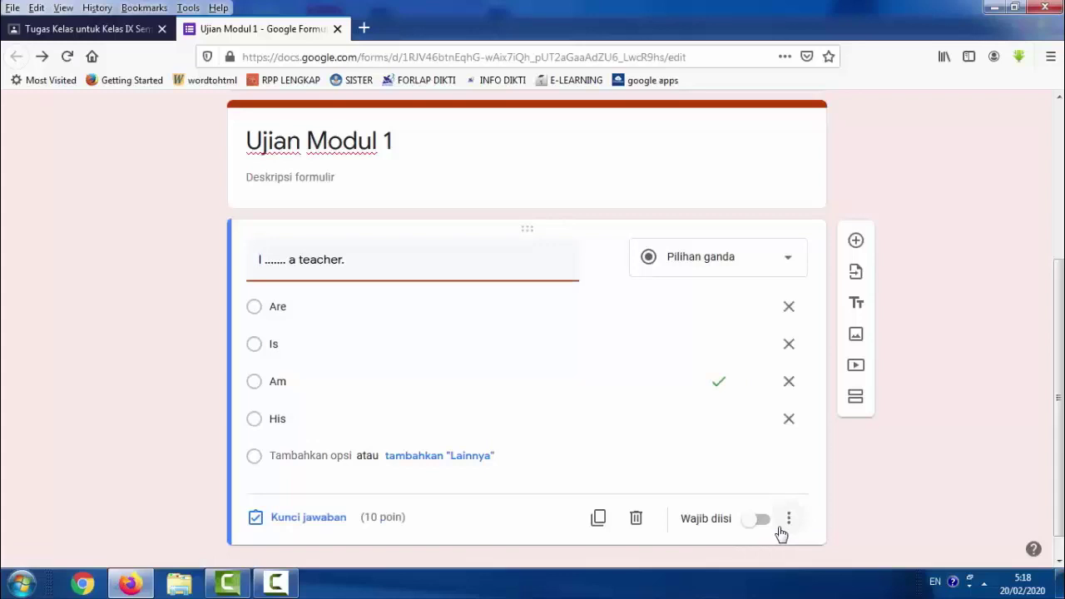
Add a new question below the teacher question and set its type to checkboxes (Kotak Centang)
{"action": "left_click", "coordinate": [856, 244]}
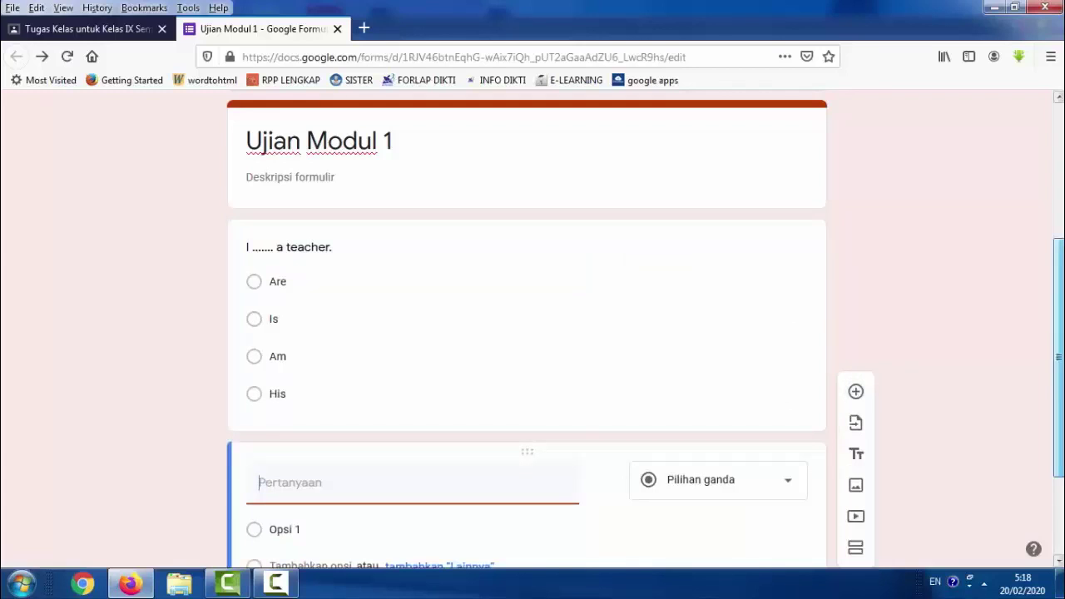
{"action": "left_click_drag", "start_coordinate": [1061, 308], "coordinate": [1061, 393]}
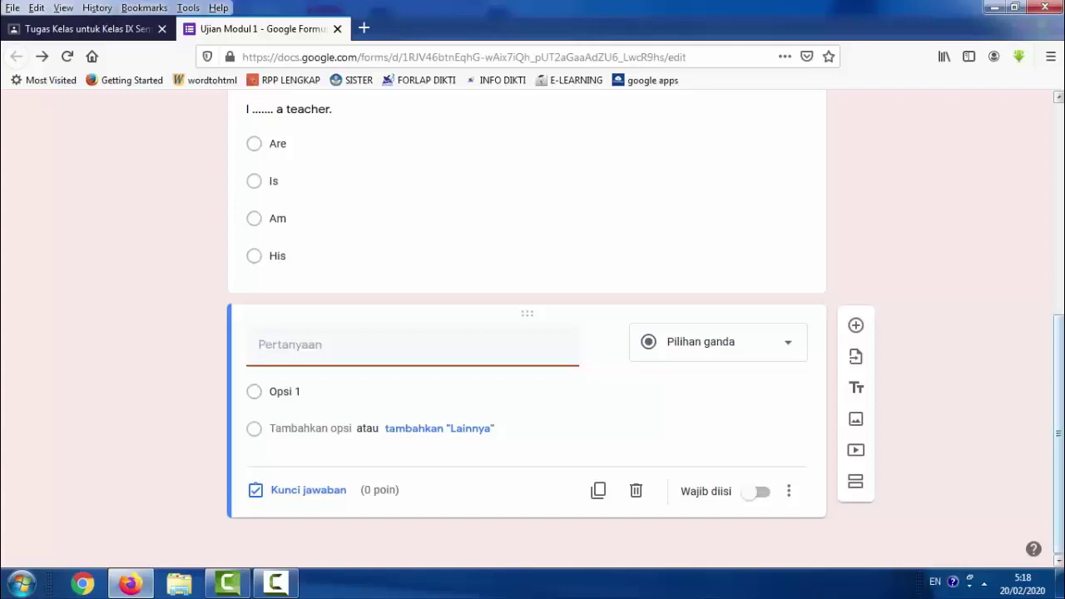
{"action": "left_click", "coordinate": [793, 357]}
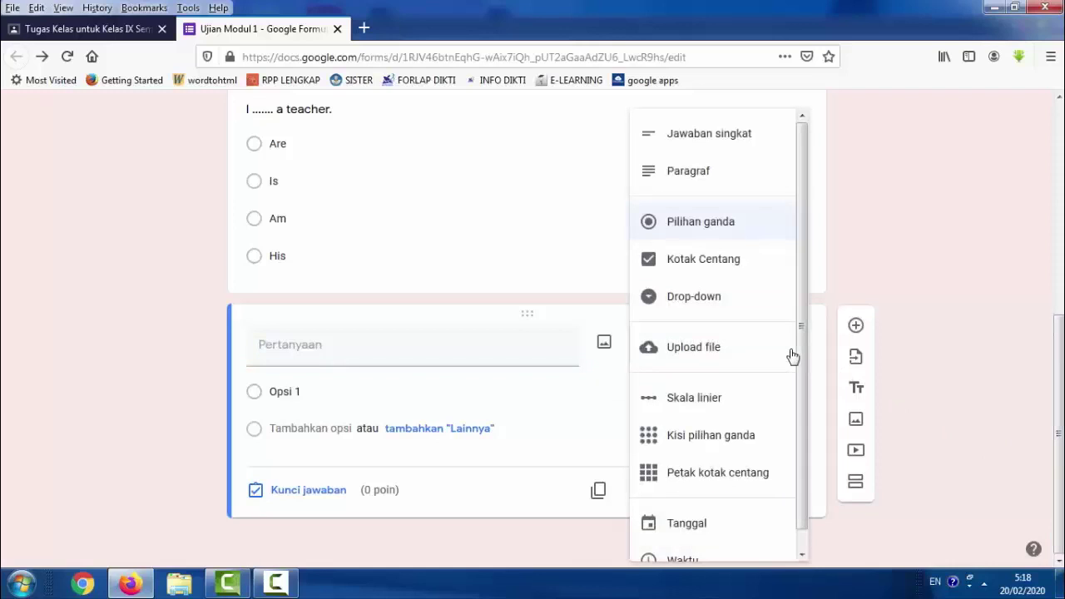
{"action": "left_click", "coordinate": [701, 261]}
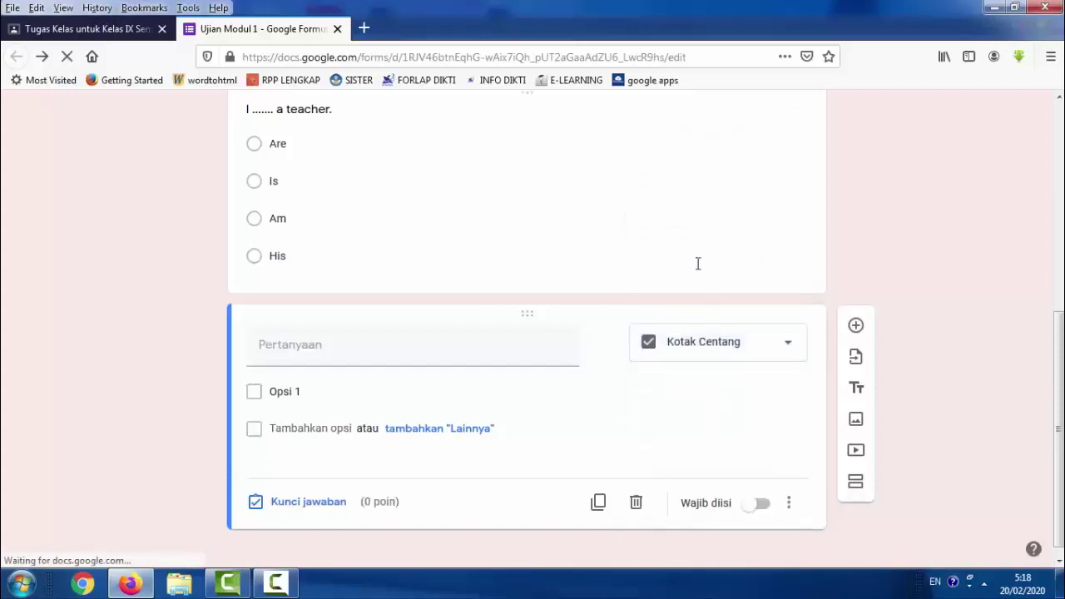
Start the new question's text with a student's first name followed by "..... a student, he ....."
{"action": "left_click", "coordinate": [369, 344]}
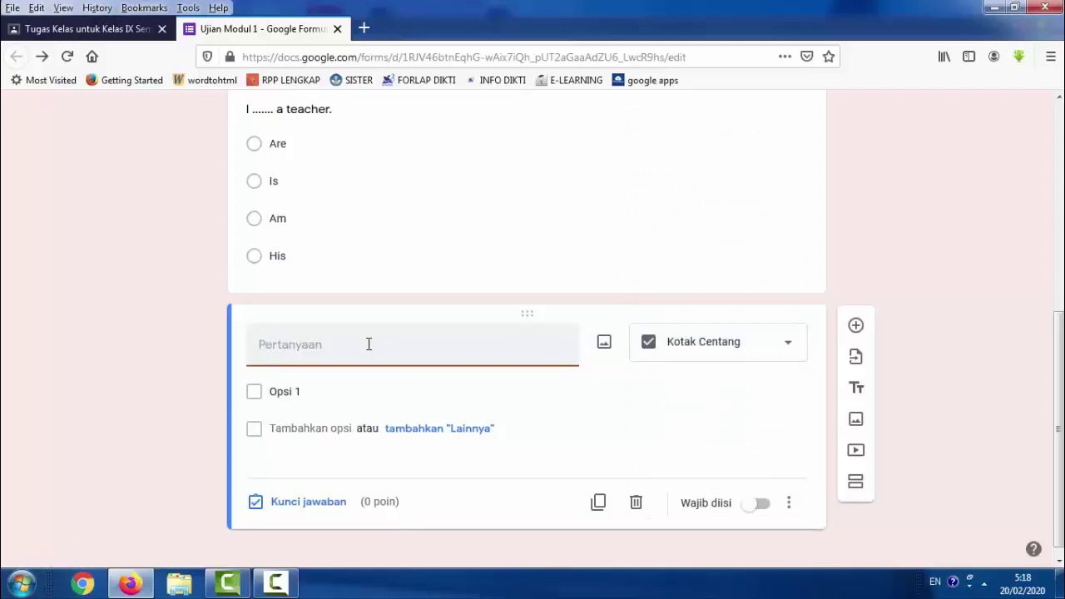
{"action": "type", "text": "Ahmad ..... a"}
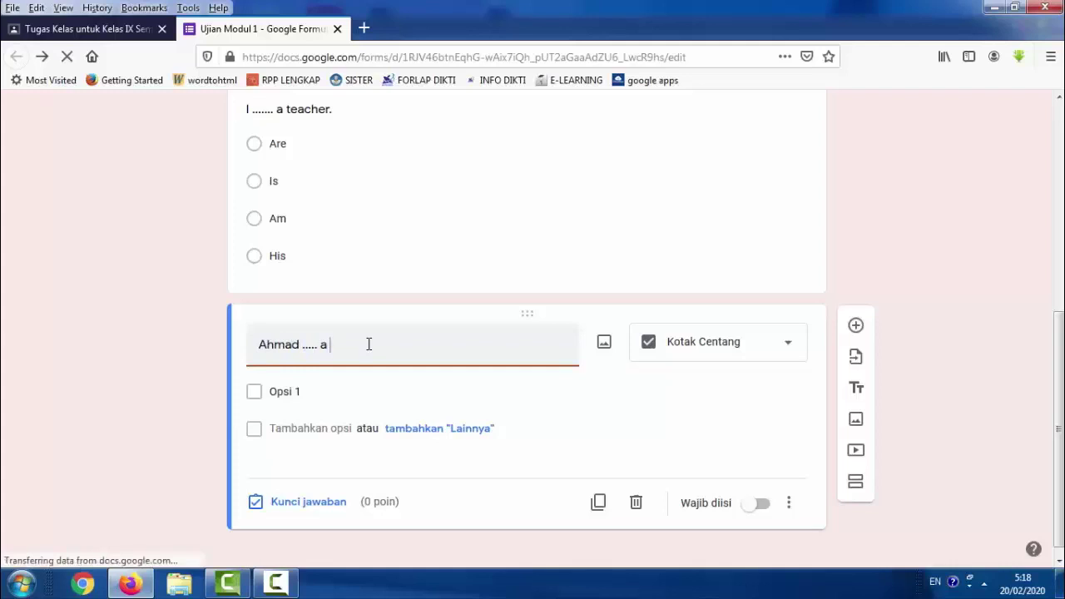
{"action": "type", "text": " s"}
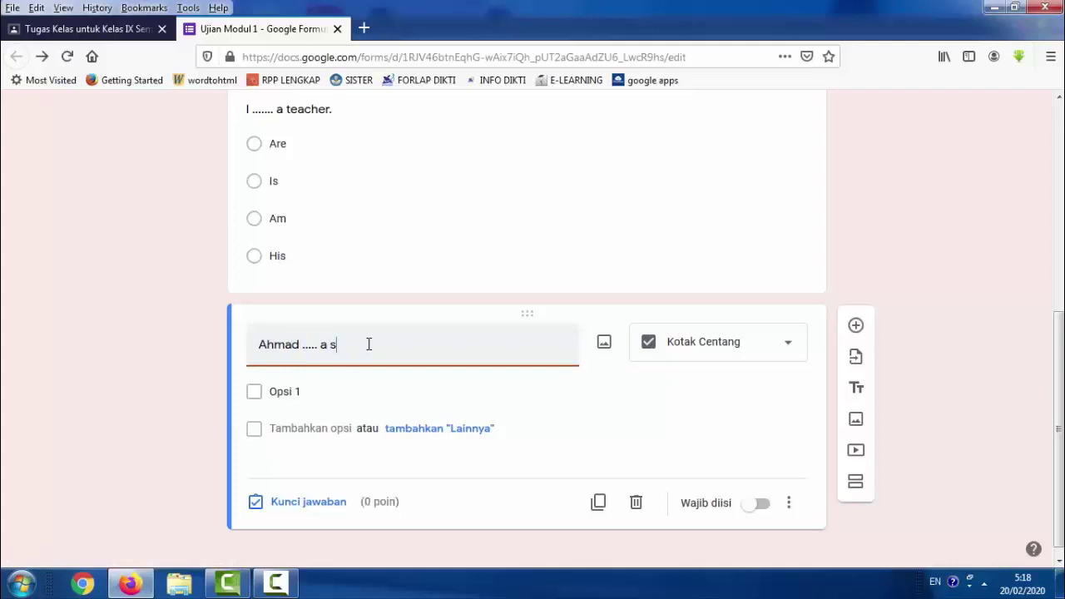
{"action": "type", "text": "tudent"}
{"action": "type", "text": "."}
{"action": "type", "text": " he"}
{"action": "type", "text": " ....."}
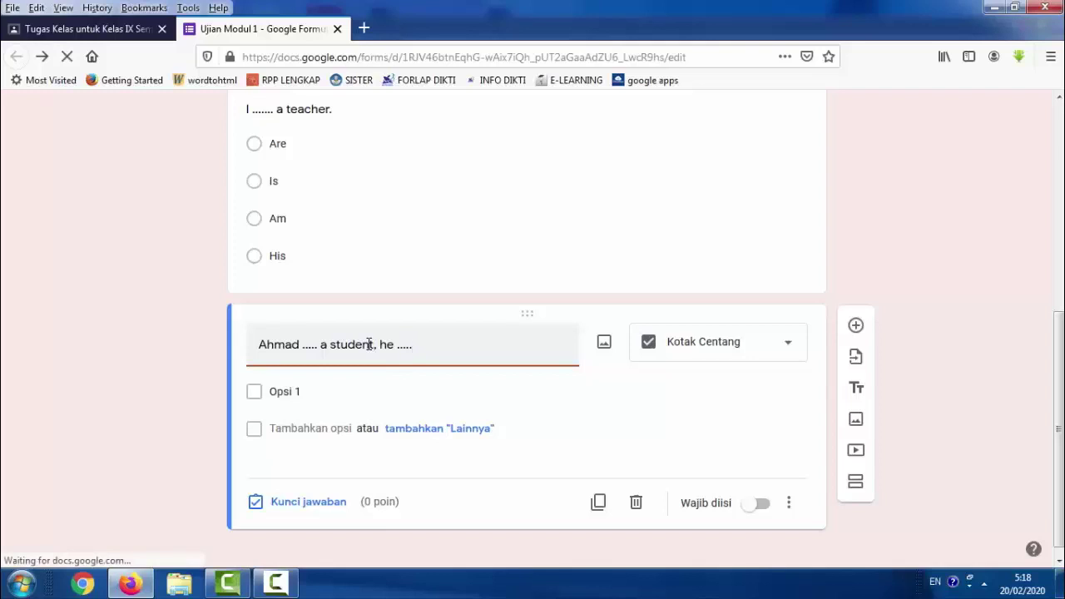
{"action": "type", "text": " goto"}
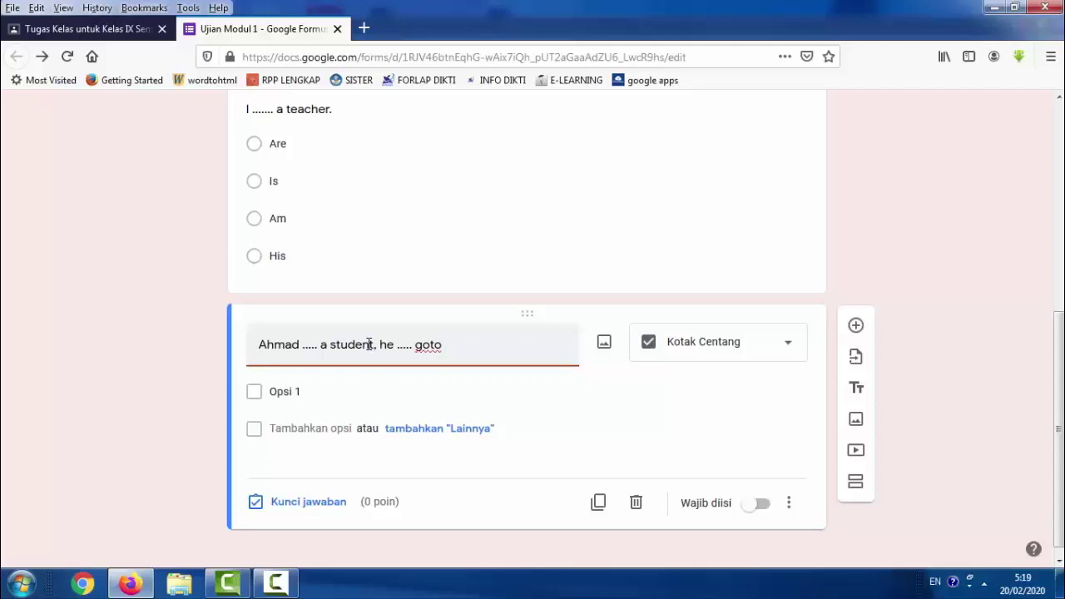
{"action": "key", "text": "BackSpace"}
{"action": "key", "text": "BackSpace"}
{"action": "key", "text": "BackSpace"}
{"action": "type", "text": "t"}
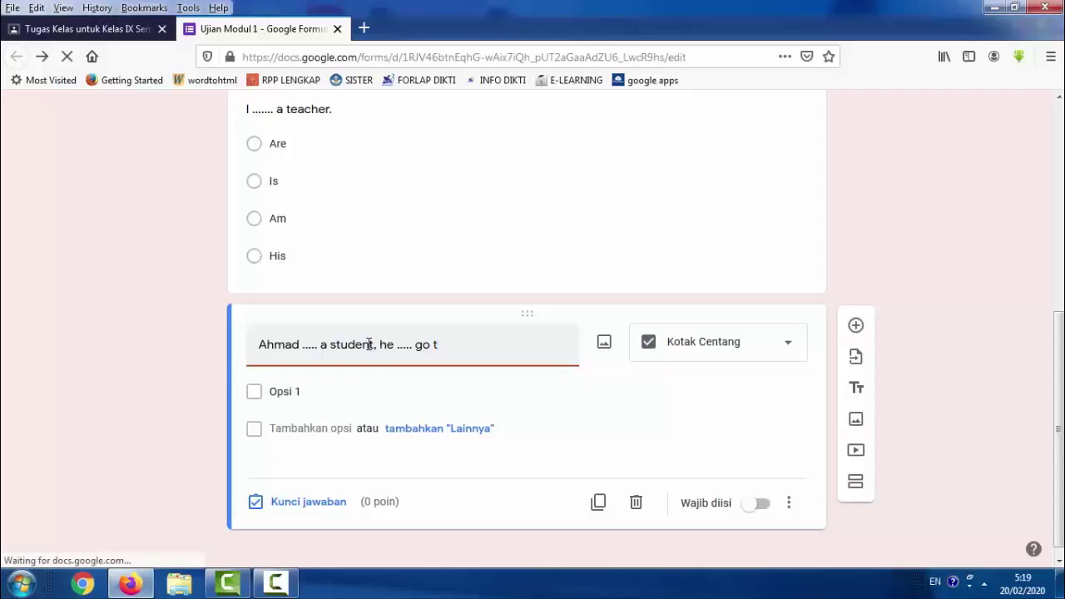
{"action": "key", "text": "BackSpace"}
{"action": "key", "text": "BackSpace"}
{"action": "key", "text": "BackSpace"}
{"action": "key", "text": "BackSpace"}
{"action": "key", "text": "BackSpace"}
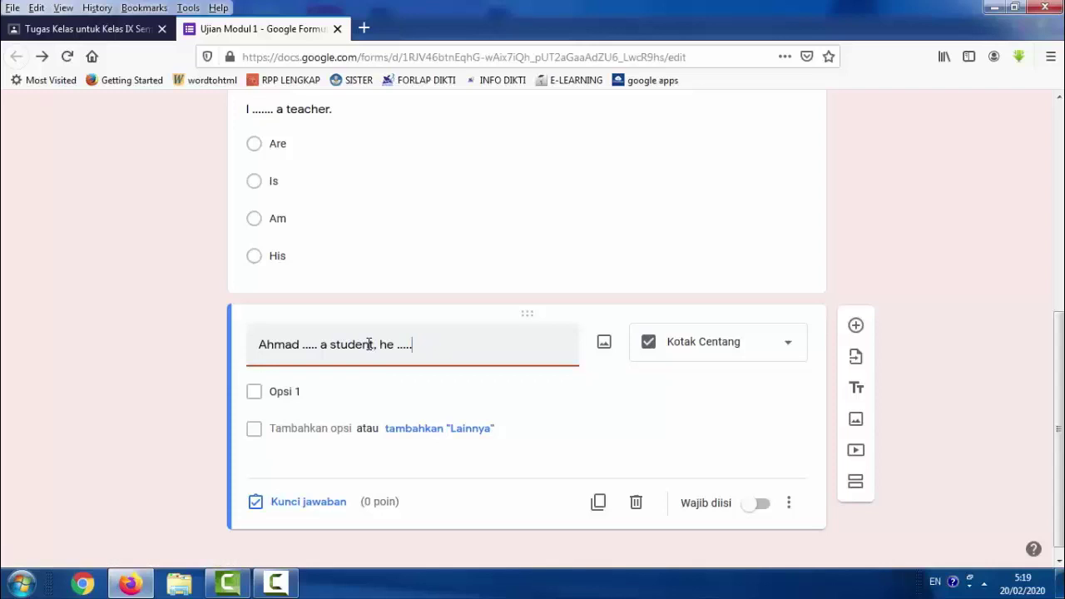
Complete the student question's text after the second blank with "to a school everyday."
{"action": "type", "text": "to a"}
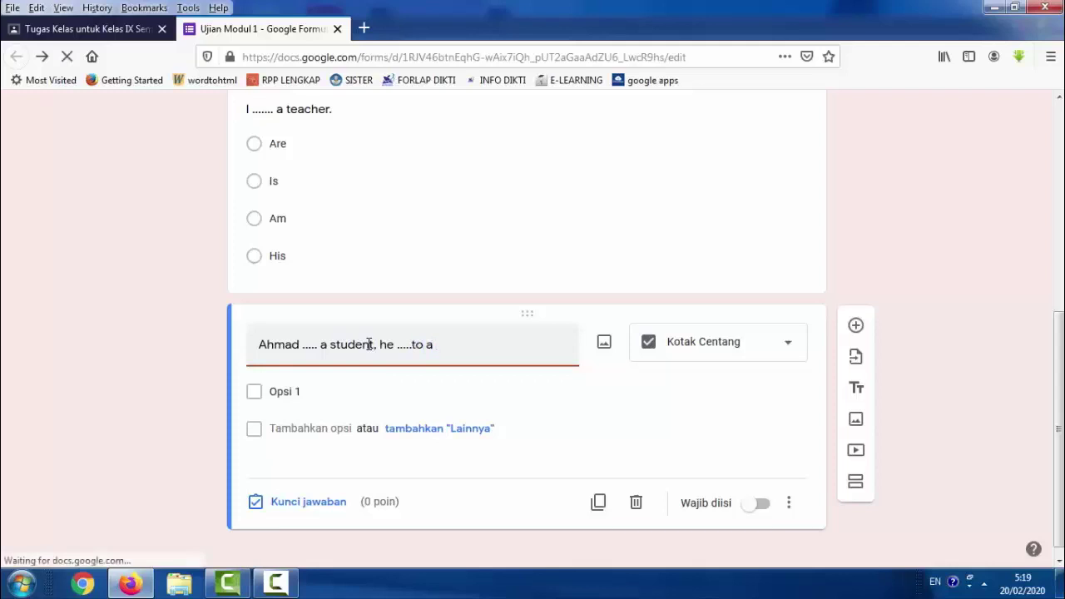
{"action": "type", "text": " school"}
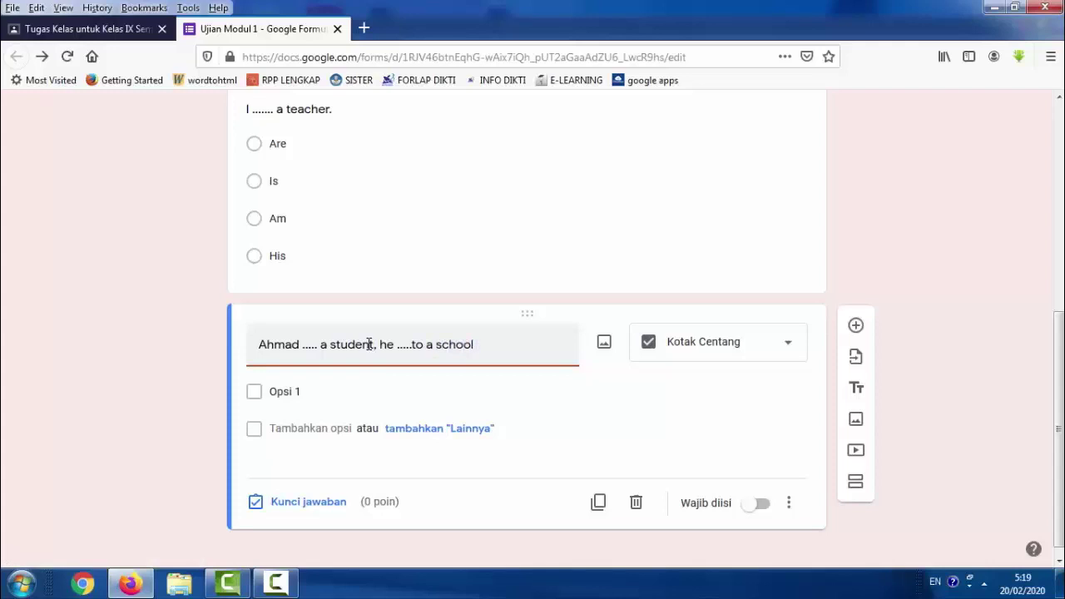
{"action": "type", "text": " everyday."}
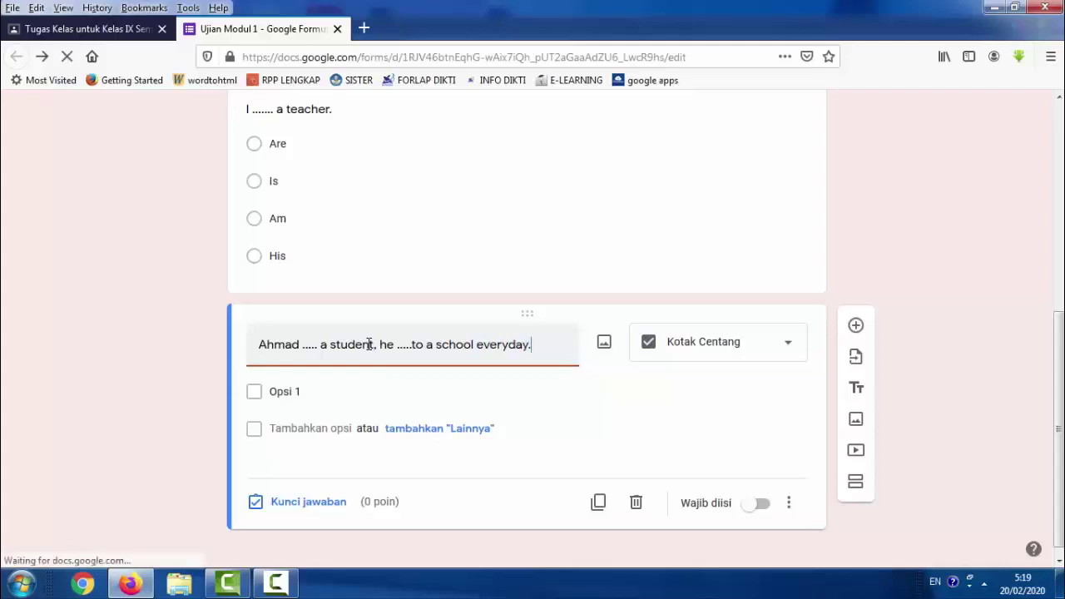
Enter "Are", "Goes", "Is" and "Go" as the four checkbox options of the student question
{"action": "left_click", "coordinate": [303, 392]}
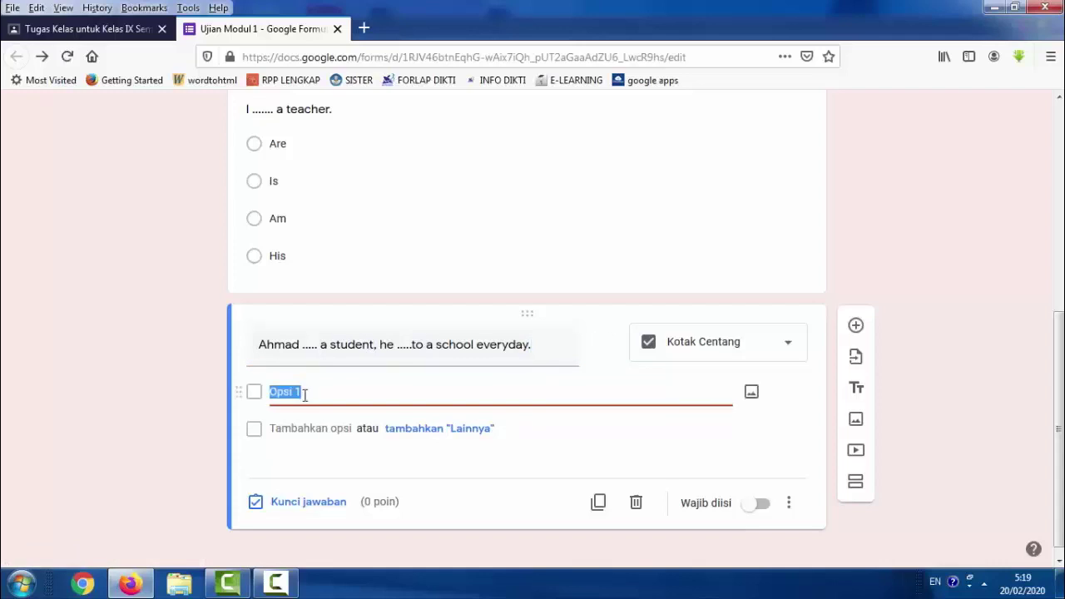
{"action": "type", "text": "Are"}
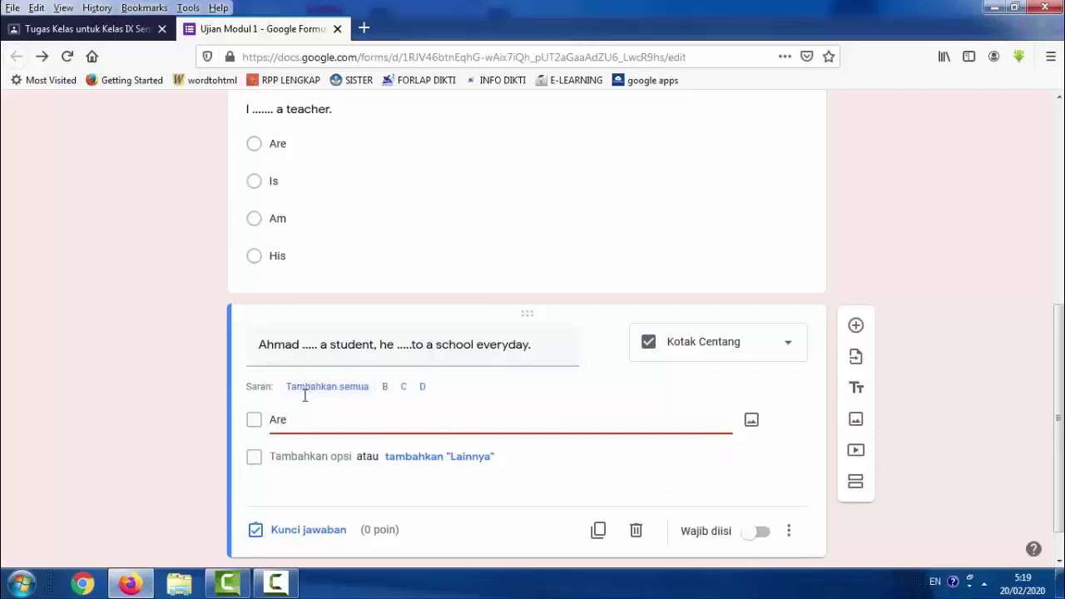
{"action": "key", "text": "Return"}
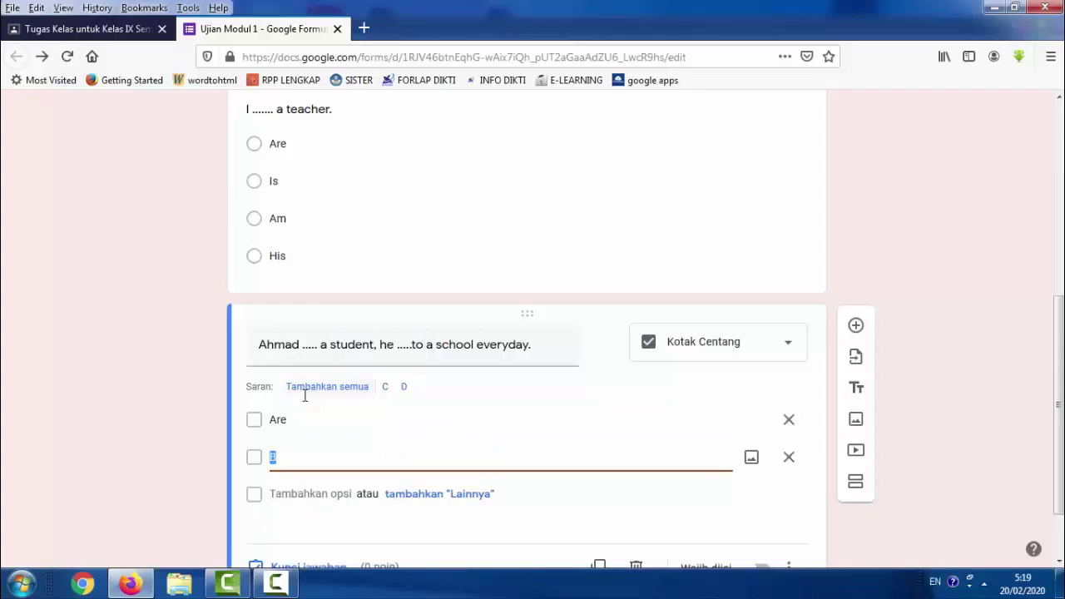
{"action": "type", "text": "Goes"}
{"action": "key", "text": "Return"}
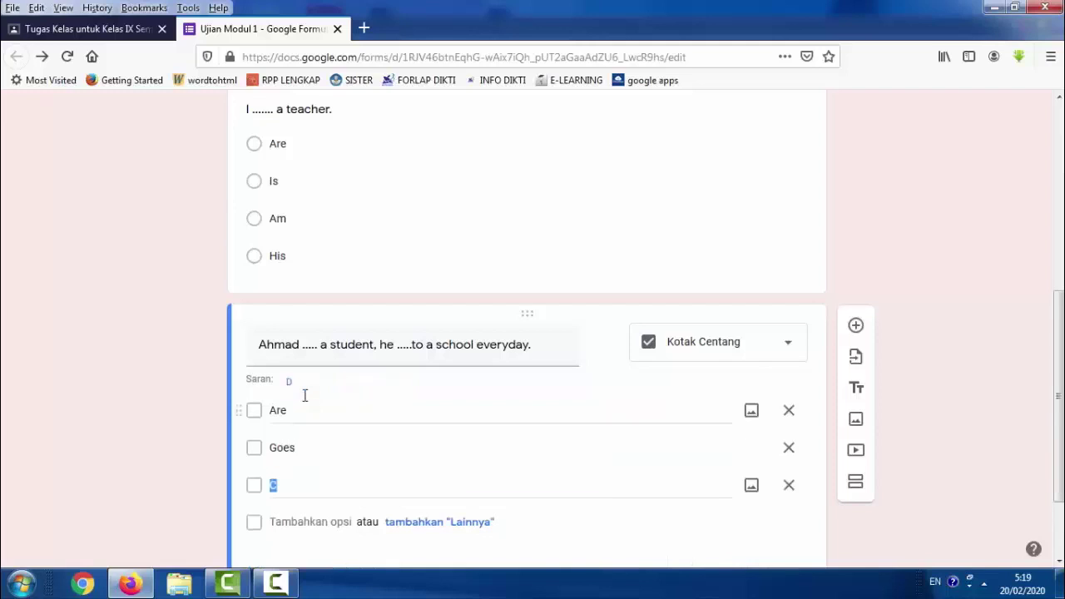
{"action": "type", "text": "Is"}
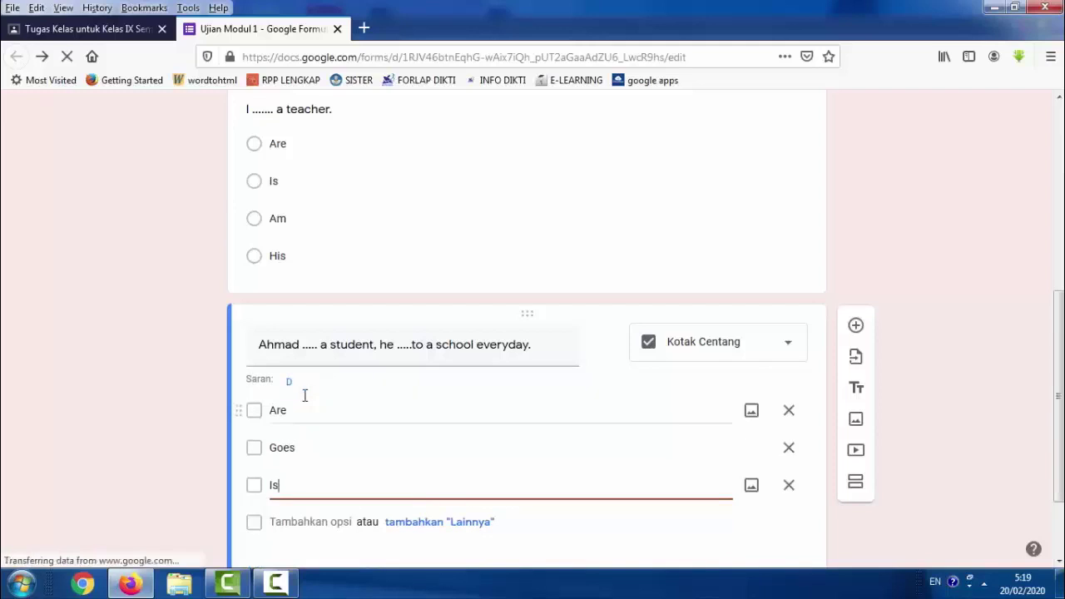
{"action": "key", "text": "Return"}
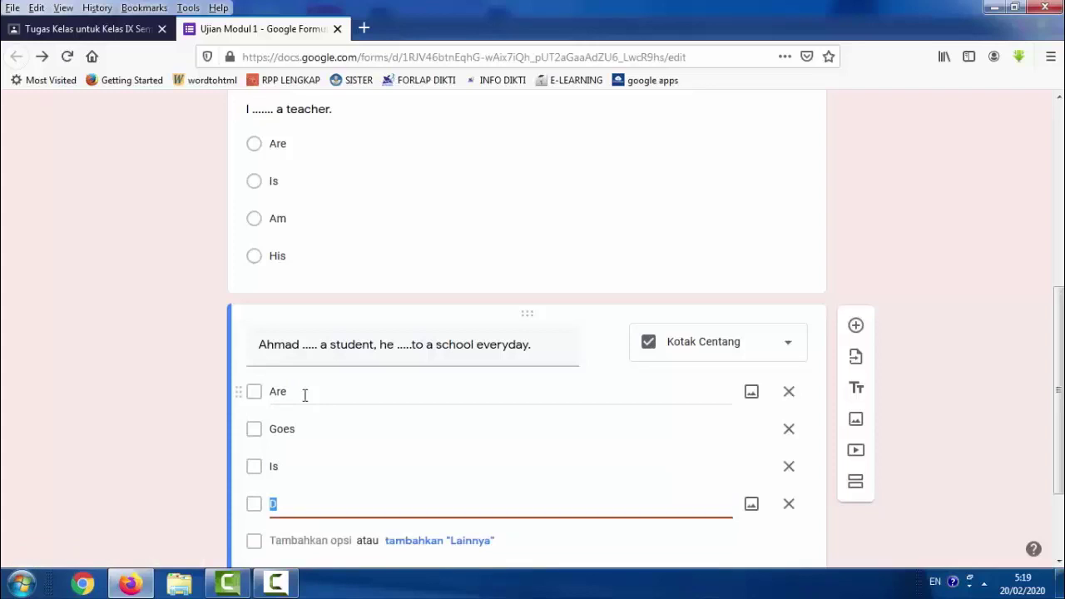
{"action": "type", "text": "Go"}
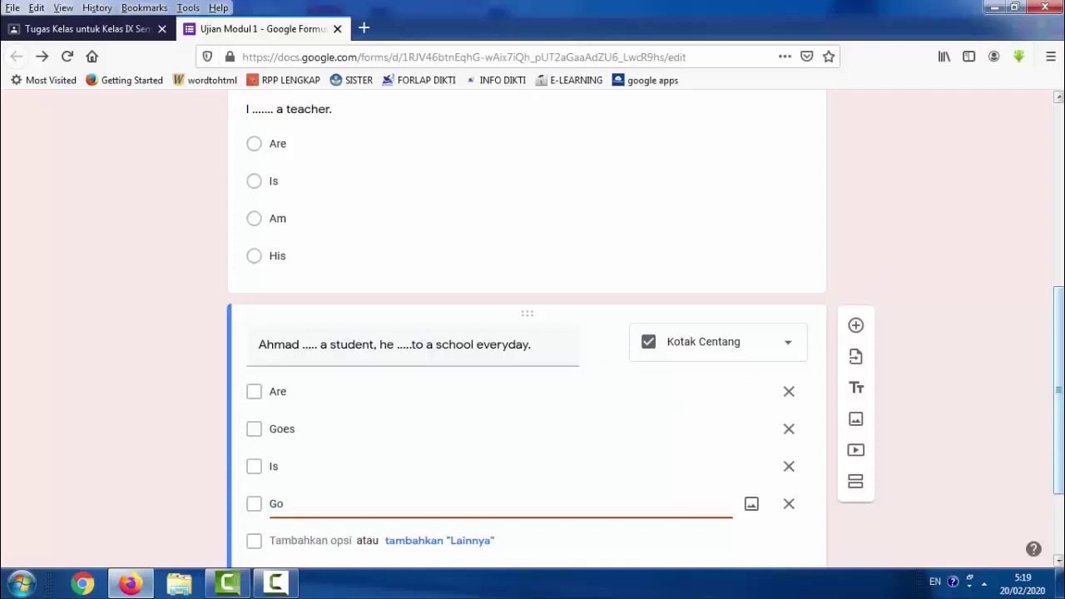
Turn on shuffled option order (Acak urutan opsi) for the student question
{"action": "scroll", "coordinate": [1049, 445], "scroll_direction": "down", "scroll_amount": 2}
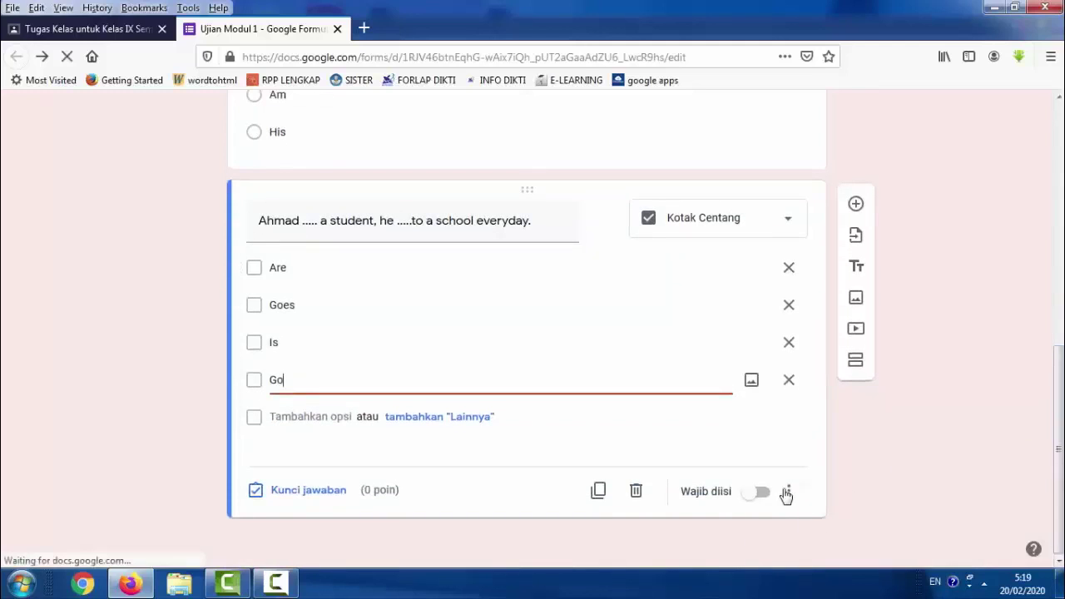
{"action": "left_click", "coordinate": [787, 492]}
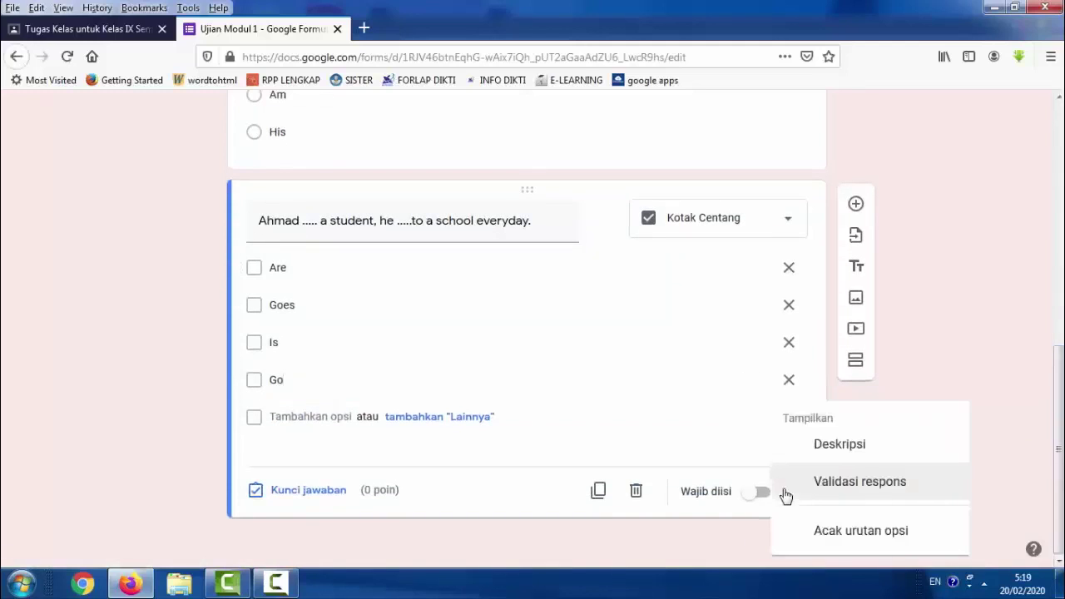
{"action": "left_click", "coordinate": [843, 533]}
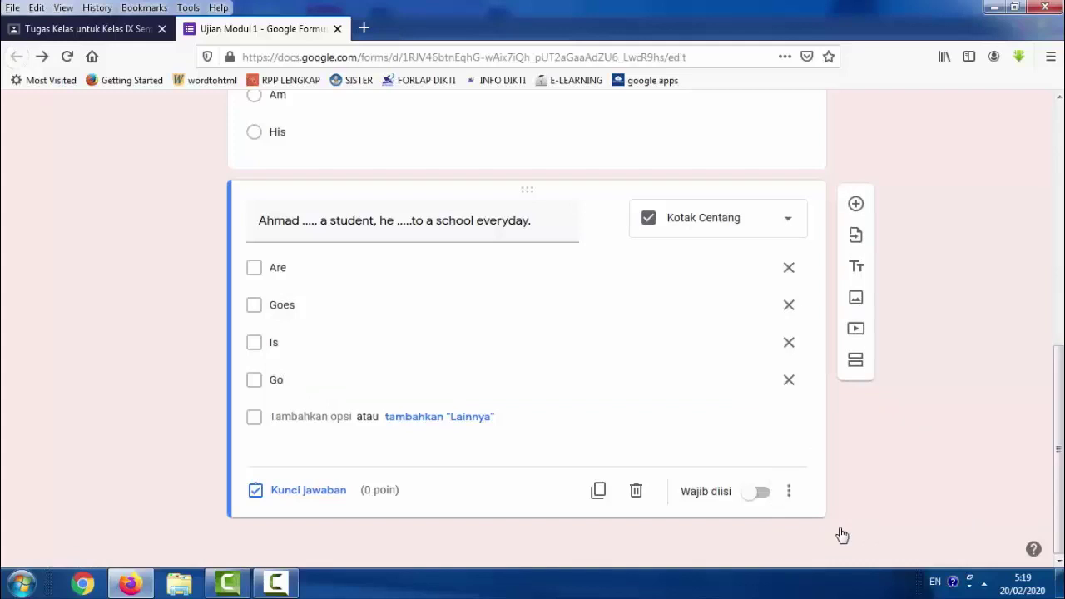
Set the student question's value to 10 points and mark both "Is" and "Goes" as correct answers
{"action": "left_click", "coordinate": [308, 491]}
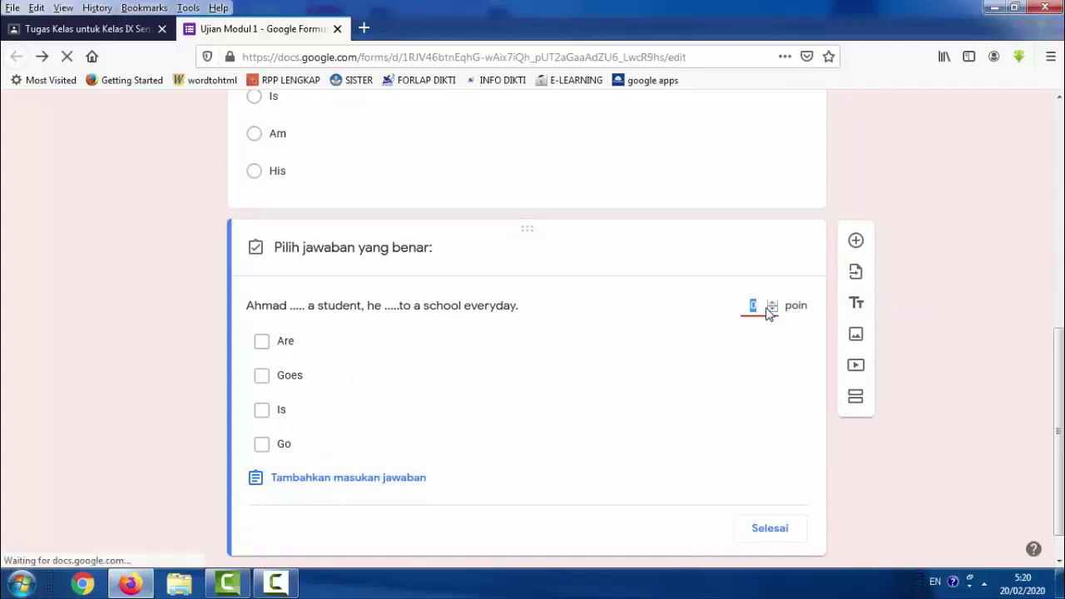
{"action": "type", "text": "10"}
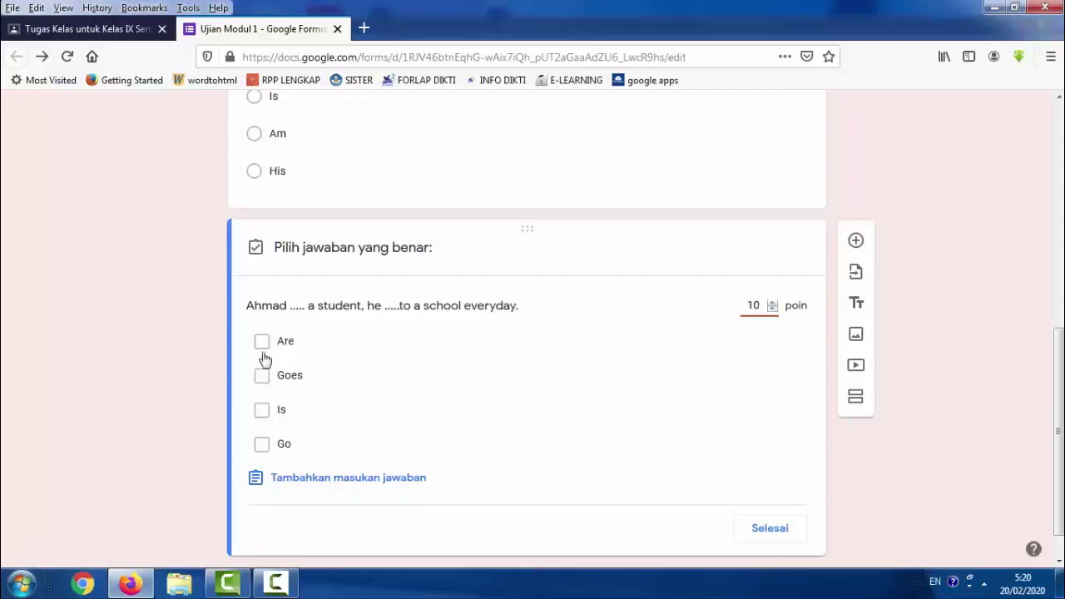
{"action": "left_click", "coordinate": [263, 410]}
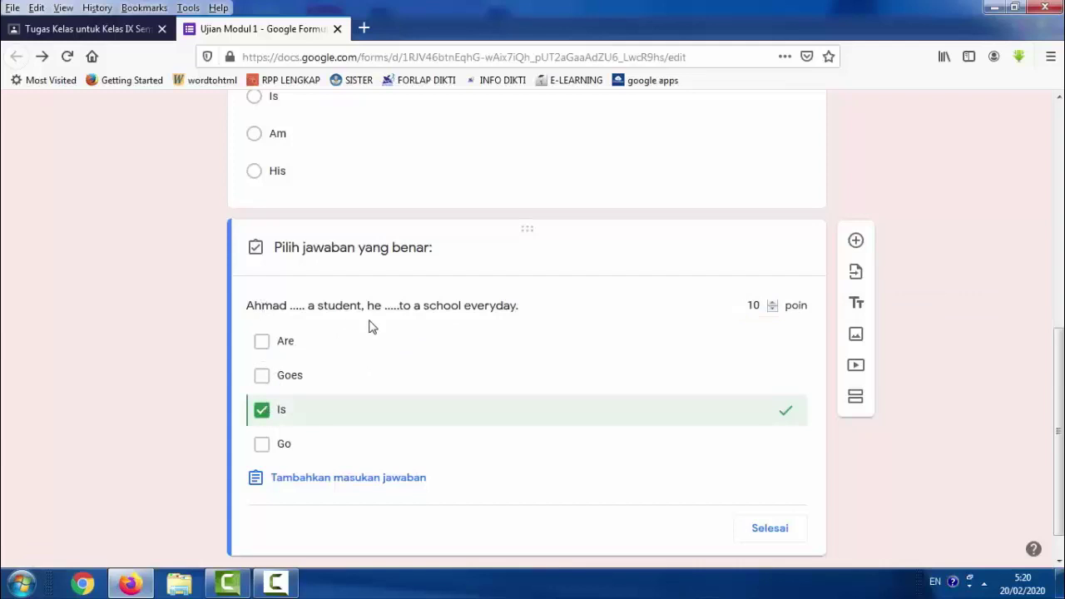
{"action": "left_click", "coordinate": [262, 379]}
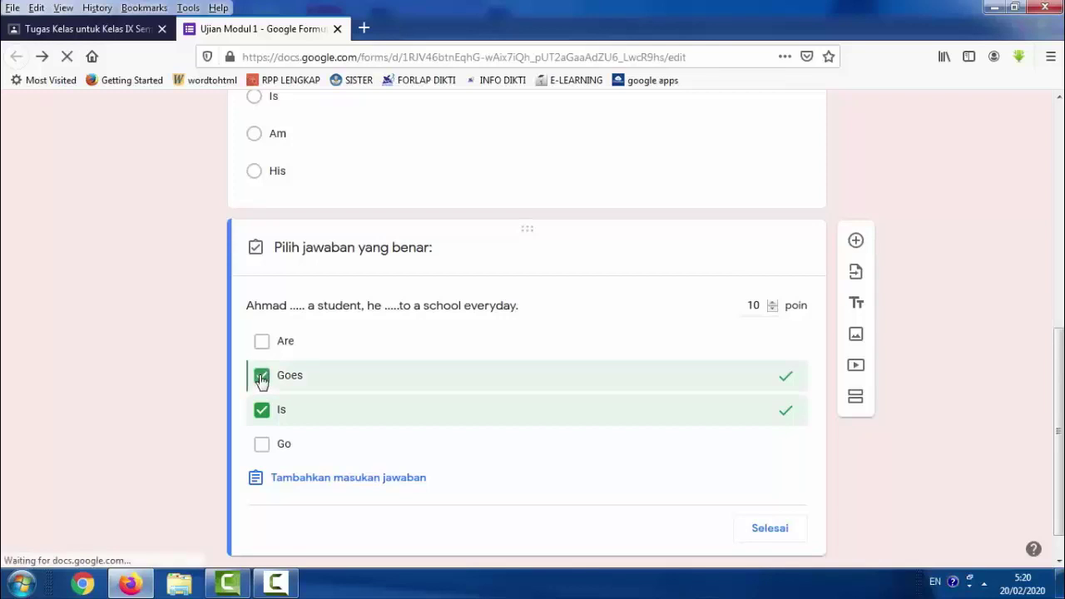
{"action": "left_click", "coordinate": [770, 529]}
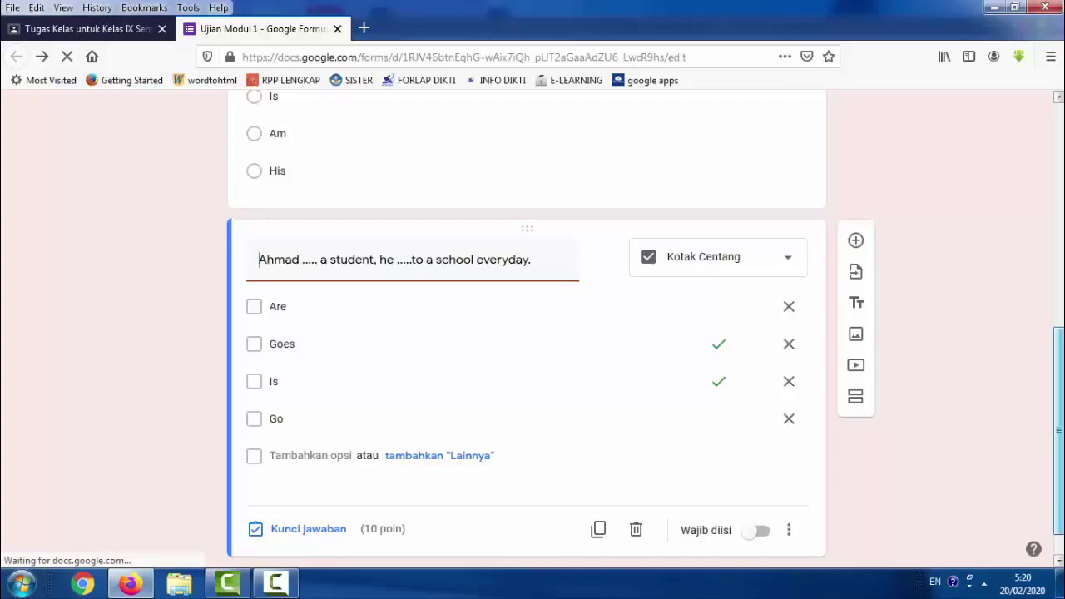
{"action": "scroll", "coordinate": [527, 328], "scroll_direction": "up", "scroll_amount": 4}
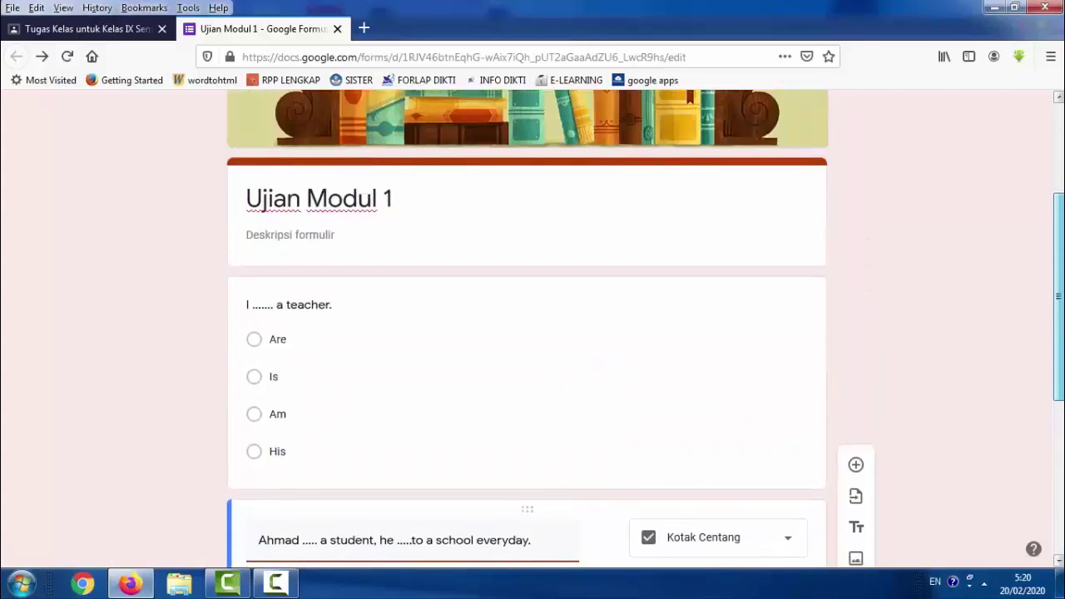
{"action": "scroll", "coordinate": [527, 329], "scroll_direction": "up", "scroll_amount": 2}
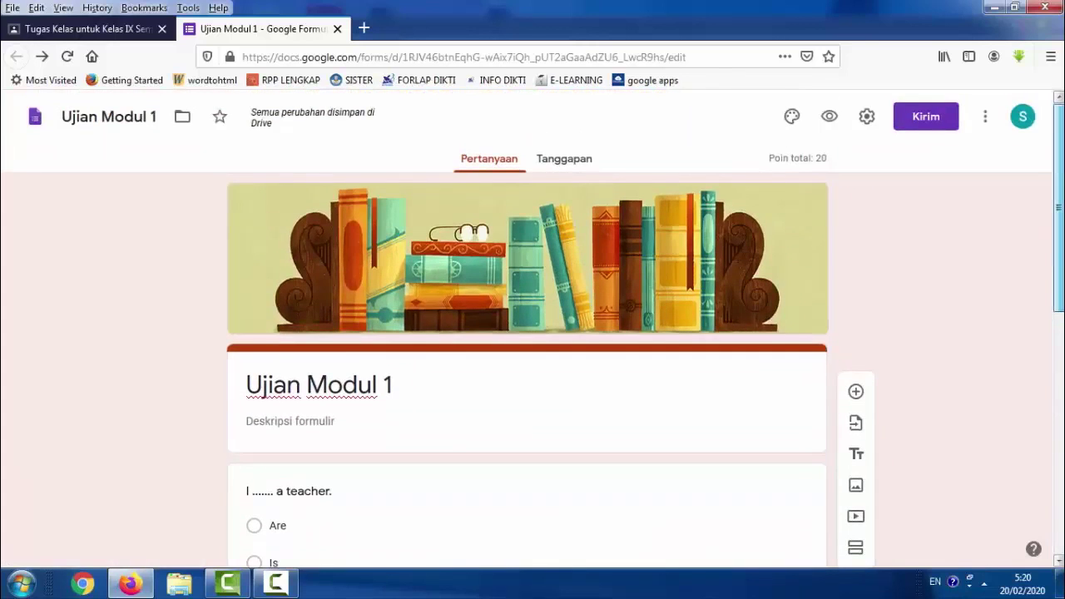
{"action": "left_click", "coordinate": [908, 119]}
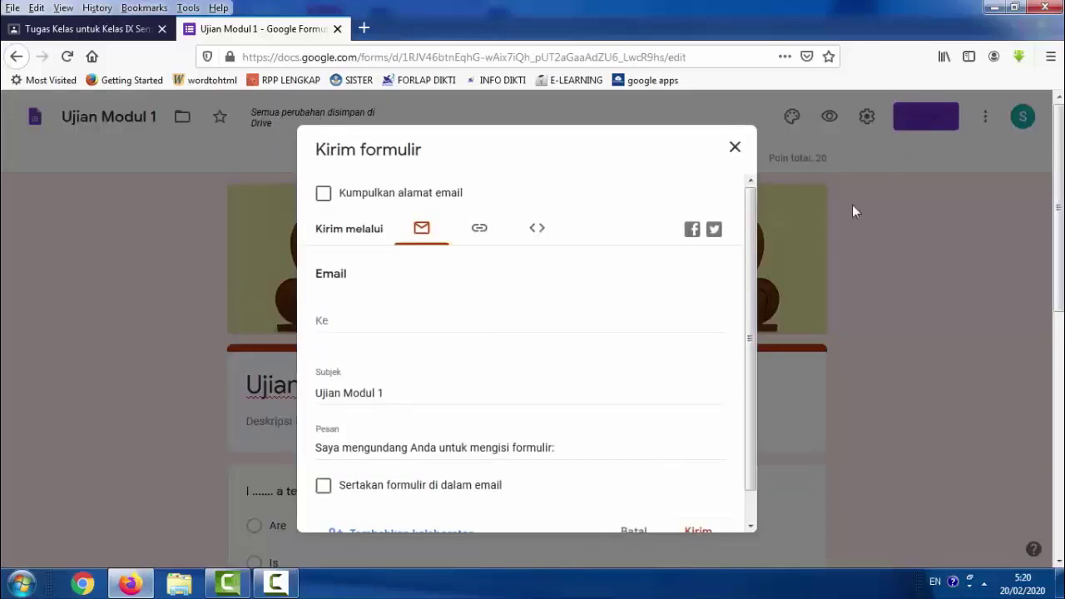
{"action": "scroll", "coordinate": [752, 283], "scroll_direction": "down", "scroll_amount": 2}
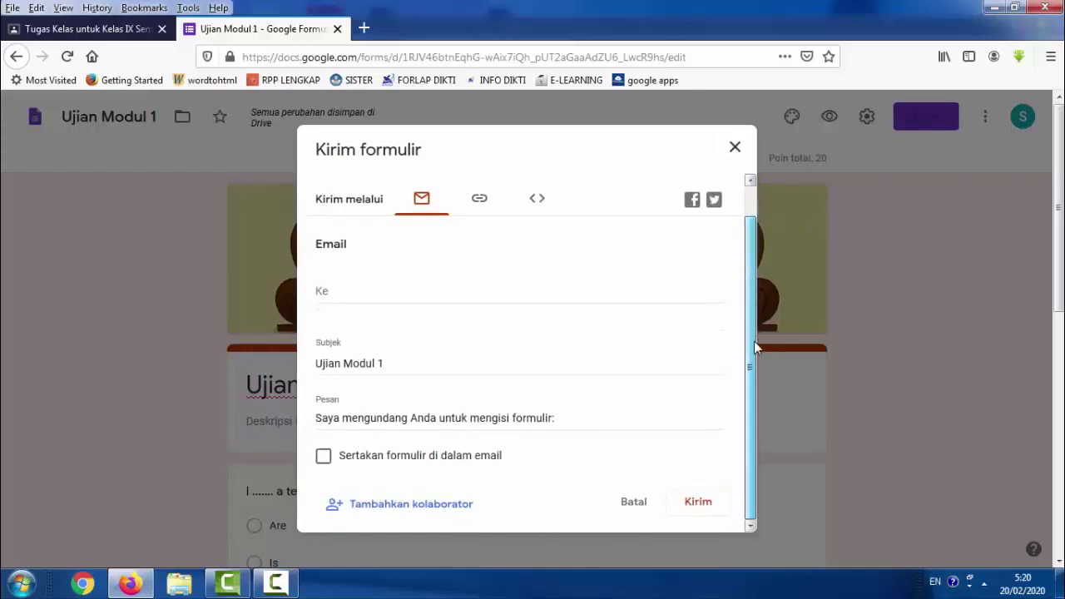
{"action": "left_click", "coordinate": [736, 150]}
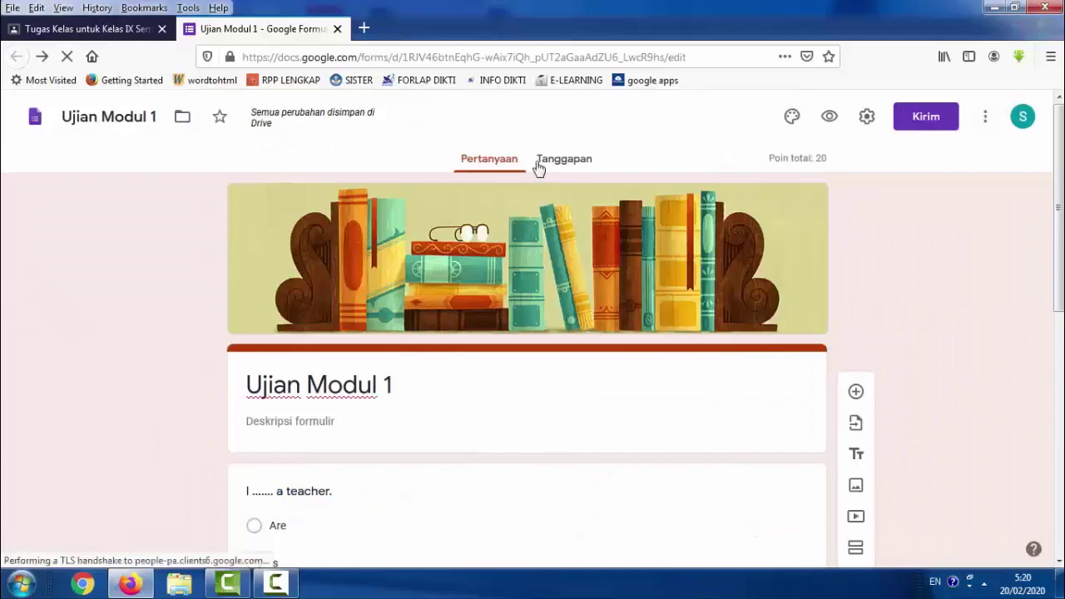
Close the quiz form editor and assign "Ujian Modul 1" to the students of Kelas IX
{"action": "left_click", "coordinate": [337, 29]}
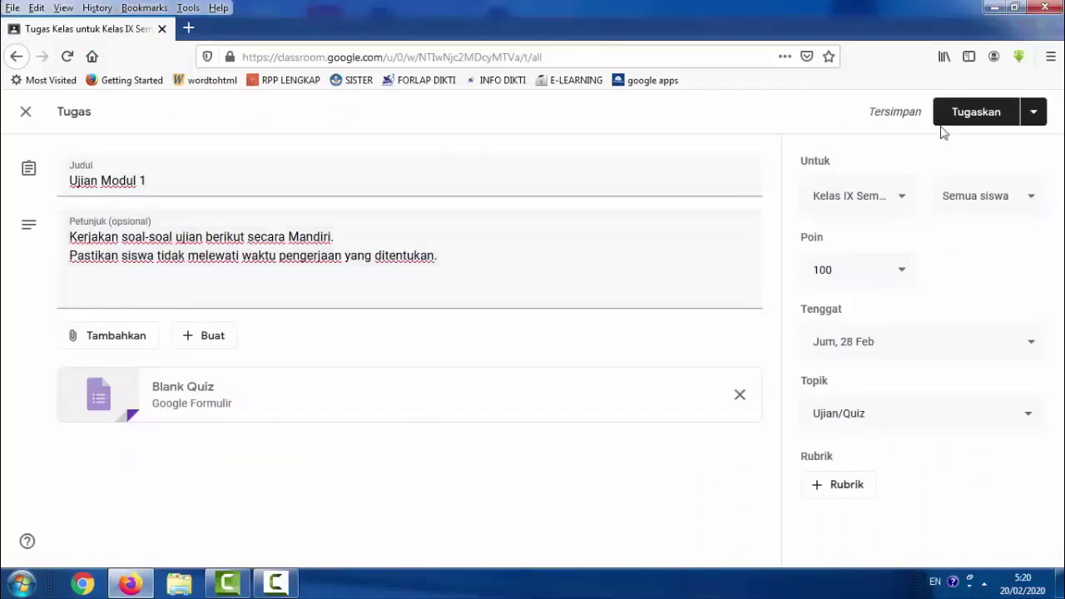
{"action": "left_click", "coordinate": [987, 121]}
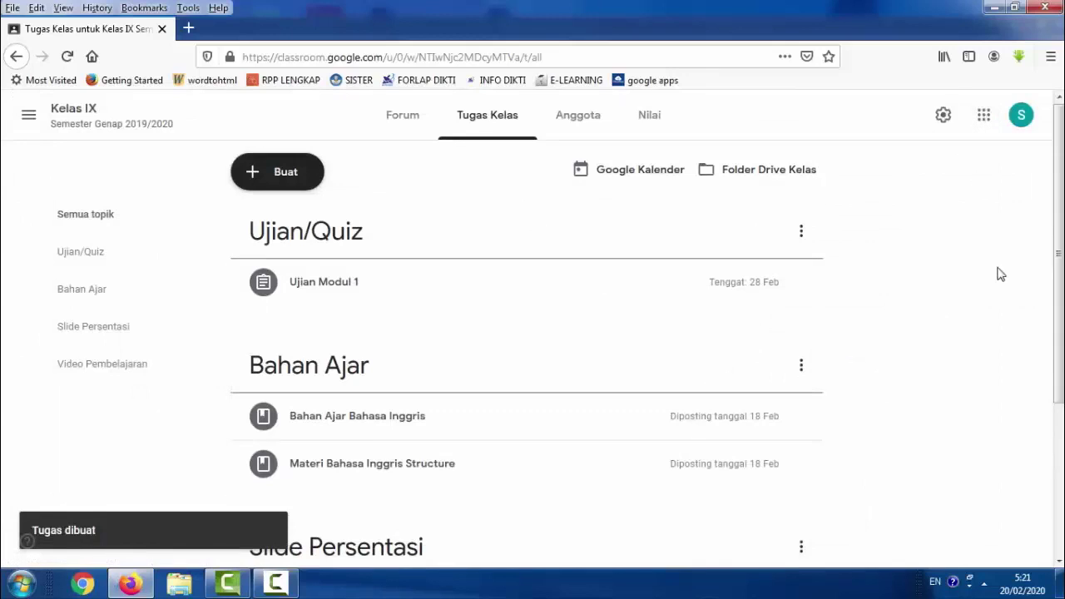
Open the Ujian Modul 1 form from the posted assignment and answer the teacher question with "Am"
{"action": "left_click", "coordinate": [322, 283]}
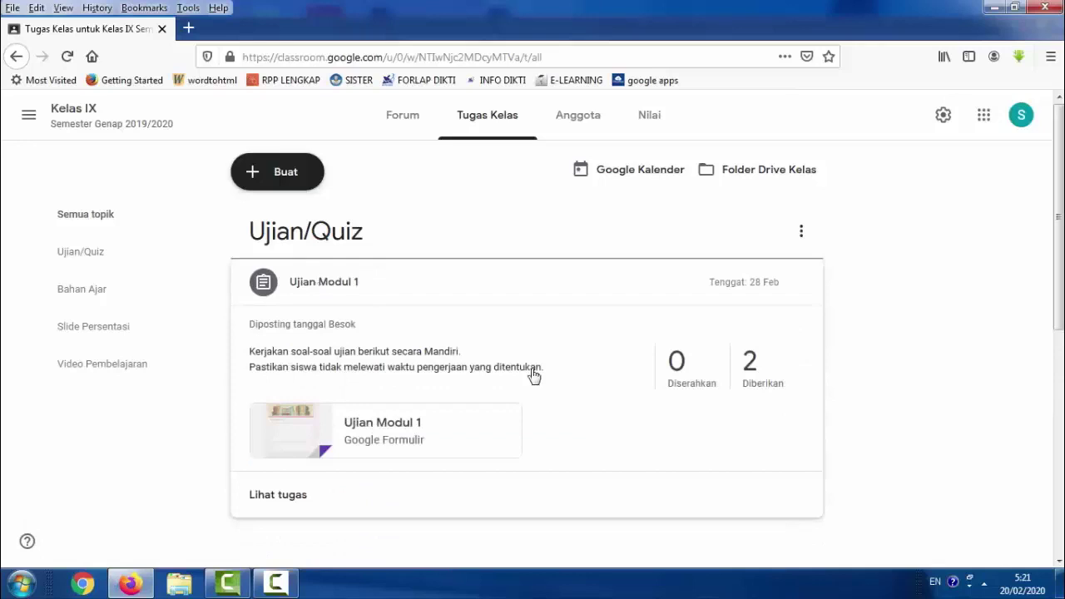
{"action": "left_click", "coordinate": [397, 427]}
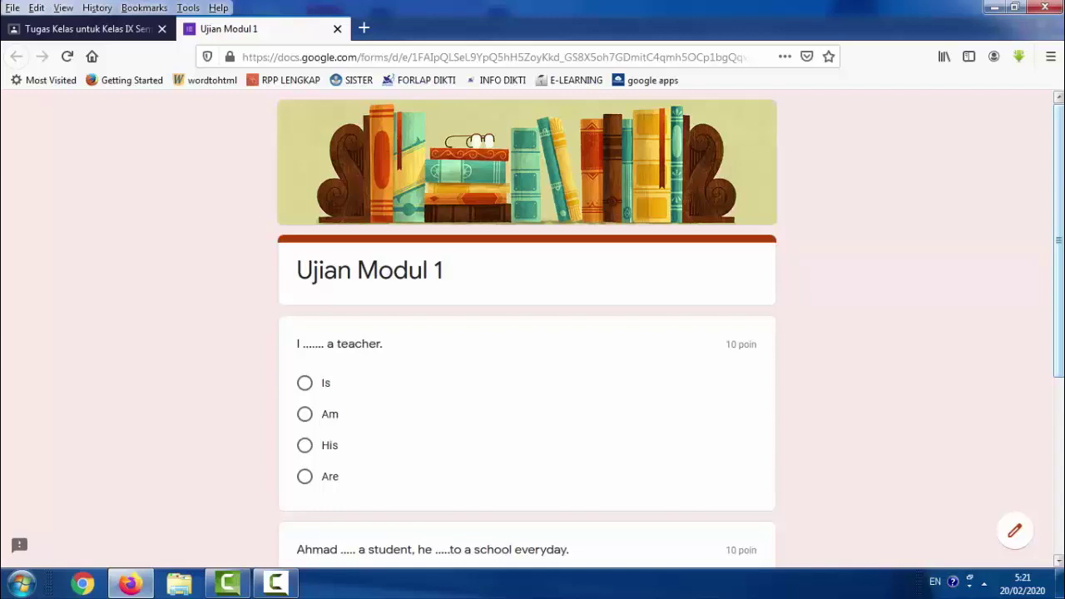
{"action": "scroll", "coordinate": [1059, 281], "scroll_direction": "down", "scroll_amount": 3}
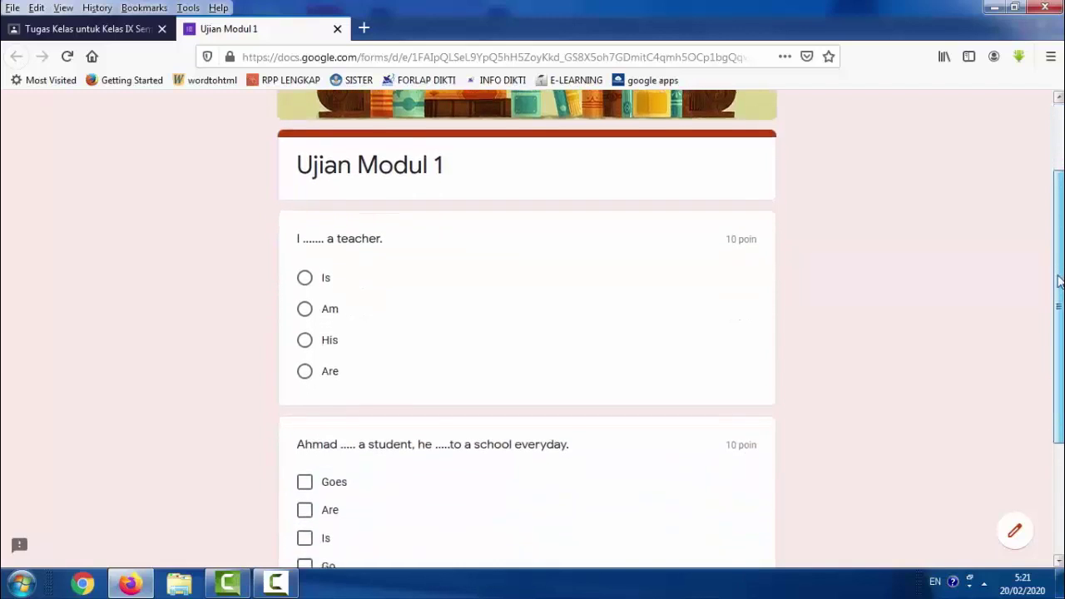
{"action": "mouse_move", "coordinate": [1059, 281]}
{"action": "left_mouse_down"}
{"action": "mouse_move", "coordinate": [1059, 198]}
{"action": "mouse_move", "coordinate": [1060, 301]}
{"action": "left_mouse_up"}
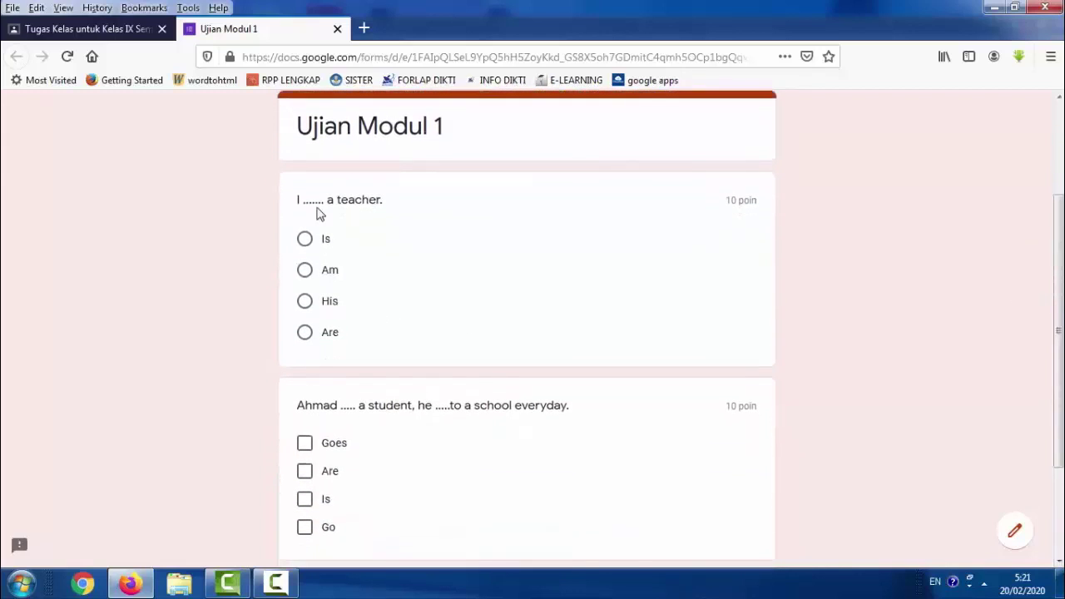
{"action": "left_click", "coordinate": [304, 270]}
Select "Is" and "Goes" as answers to the student question and submit the quiz
{"action": "scroll", "coordinate": [370, 362], "scroll_direction": "down", "scroll_amount": 3}
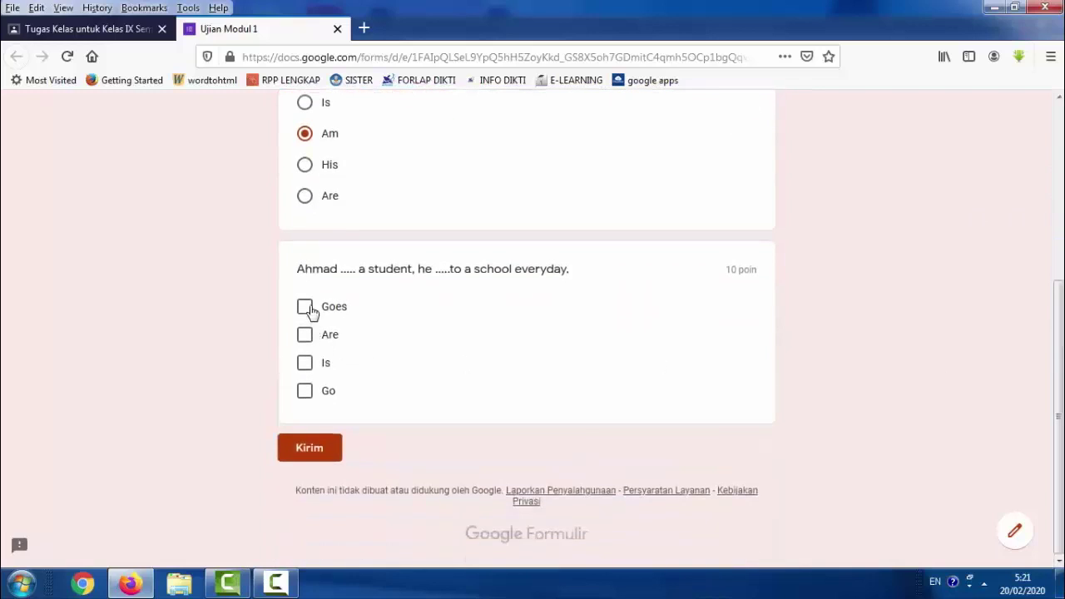
{"action": "left_click", "coordinate": [313, 372]}
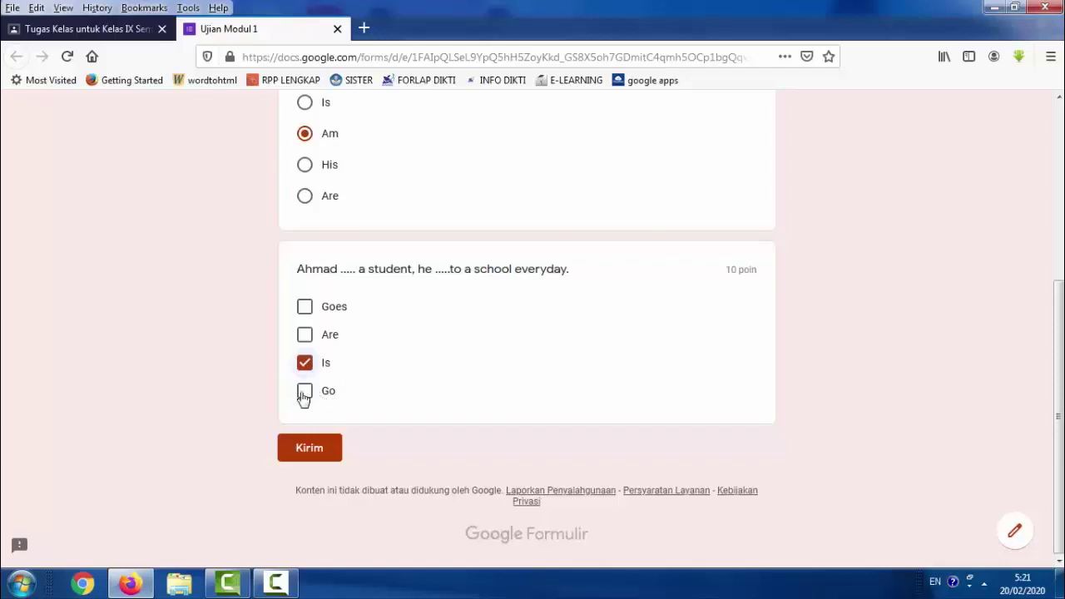
{"action": "left_click", "coordinate": [303, 309]}
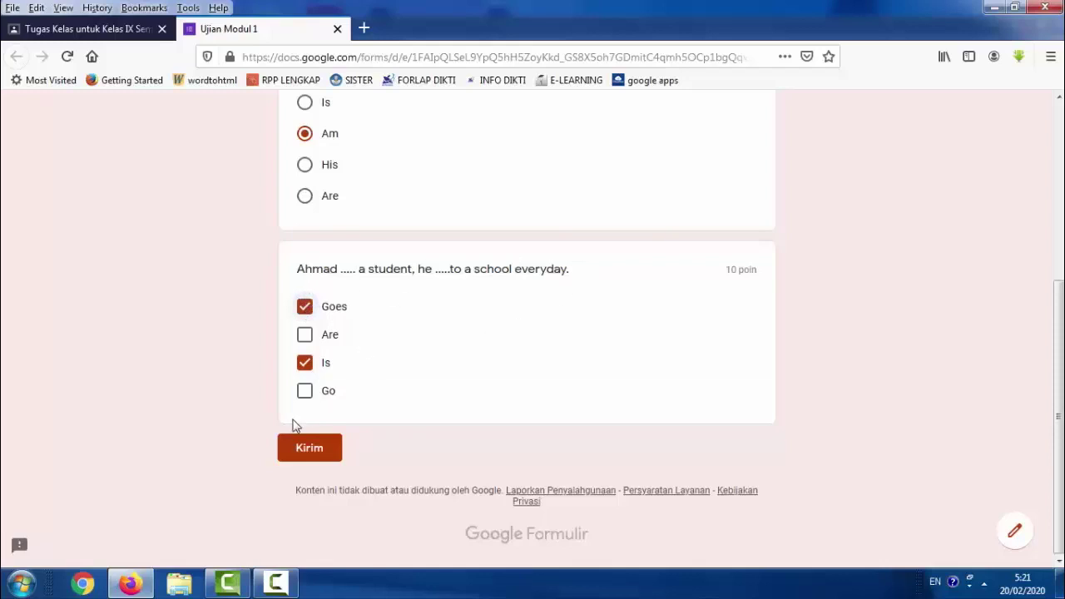
{"action": "left_click", "coordinate": [313, 454]}
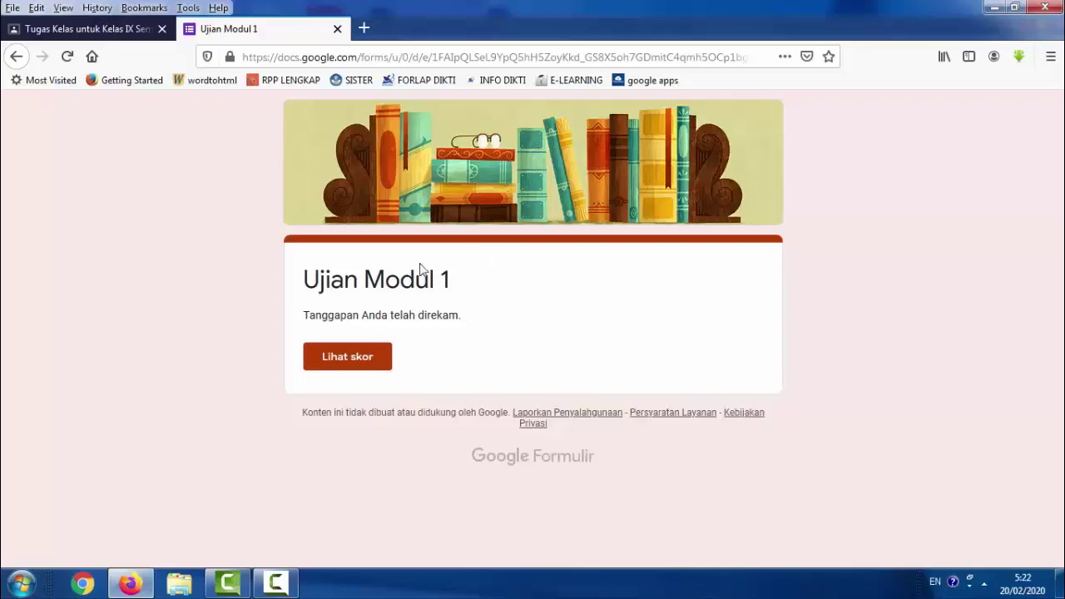
Review the submitted quiz's score and the marking of both questions, and return to the Classroom class page
{"action": "left_click", "coordinate": [363, 366]}
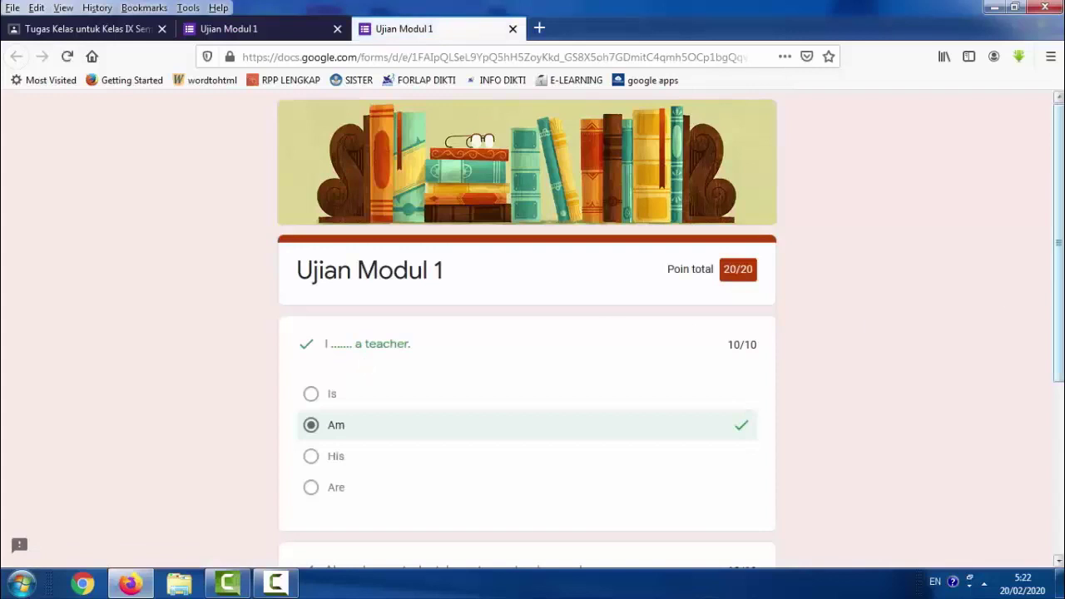
{"action": "scroll", "coordinate": [1059, 333], "scroll_direction": "down", "scroll_amount": 2}
{"action": "scroll", "coordinate": [528, 330], "scroll_direction": "down", "scroll_amount": 2}
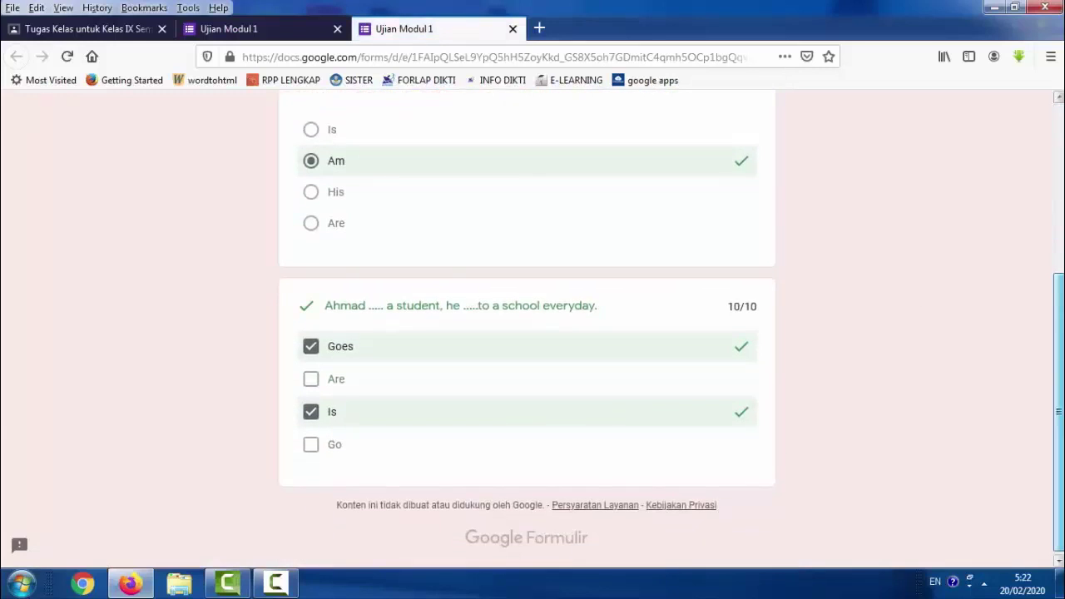
{"action": "scroll", "coordinate": [528, 330], "scroll_direction": "up", "scroll_amount": 4}
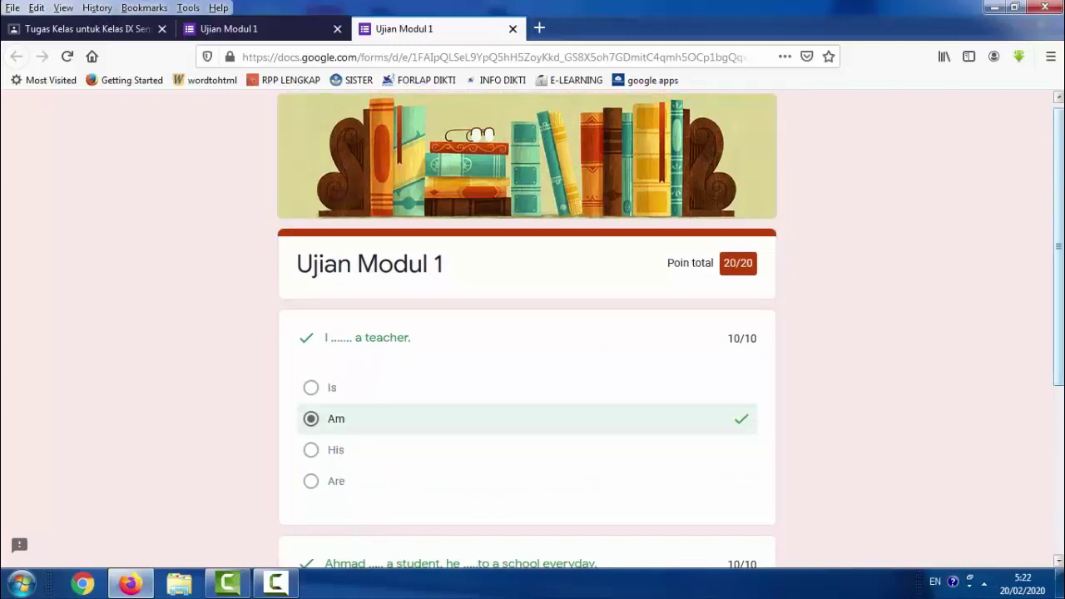
{"action": "scroll", "coordinate": [527, 329], "scroll_direction": "down", "scroll_amount": 3}
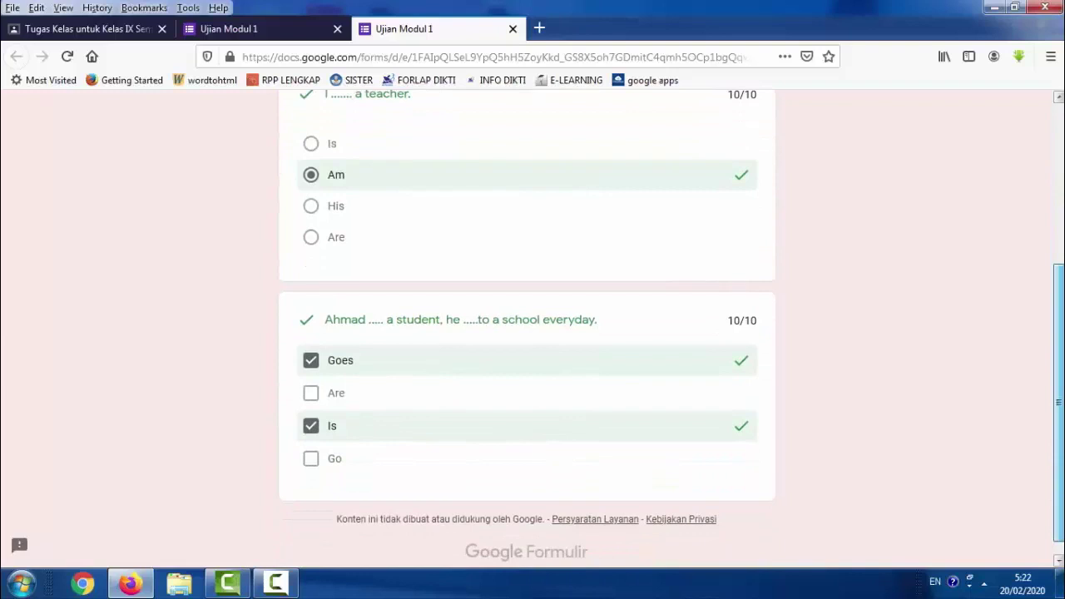
{"action": "scroll", "coordinate": [80, 105], "scroll_direction": "up", "scroll_amount": 3}
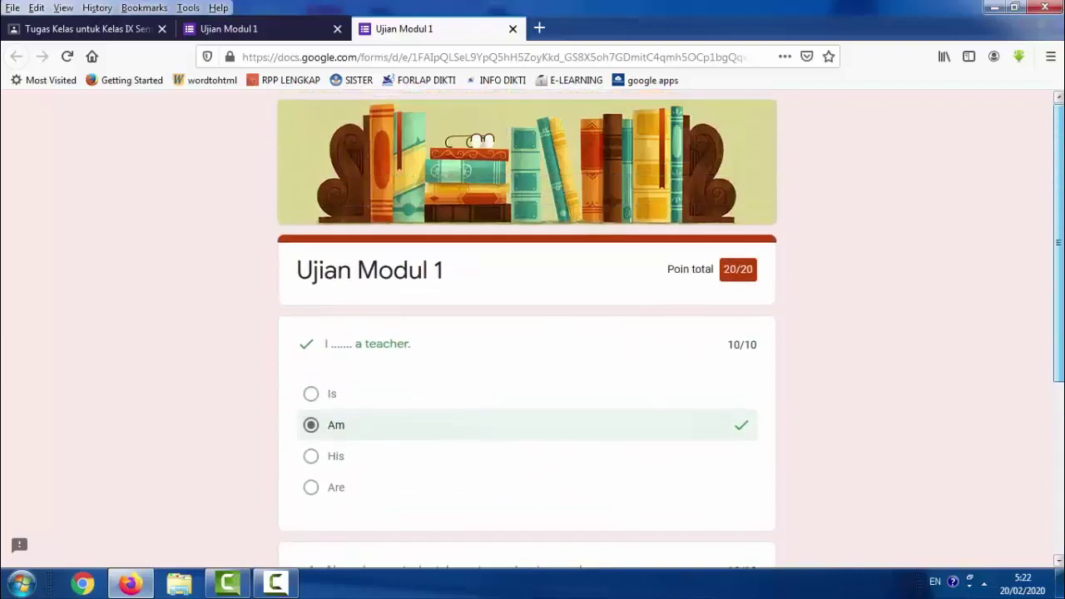
{"action": "left_click", "coordinate": [77, 27]}
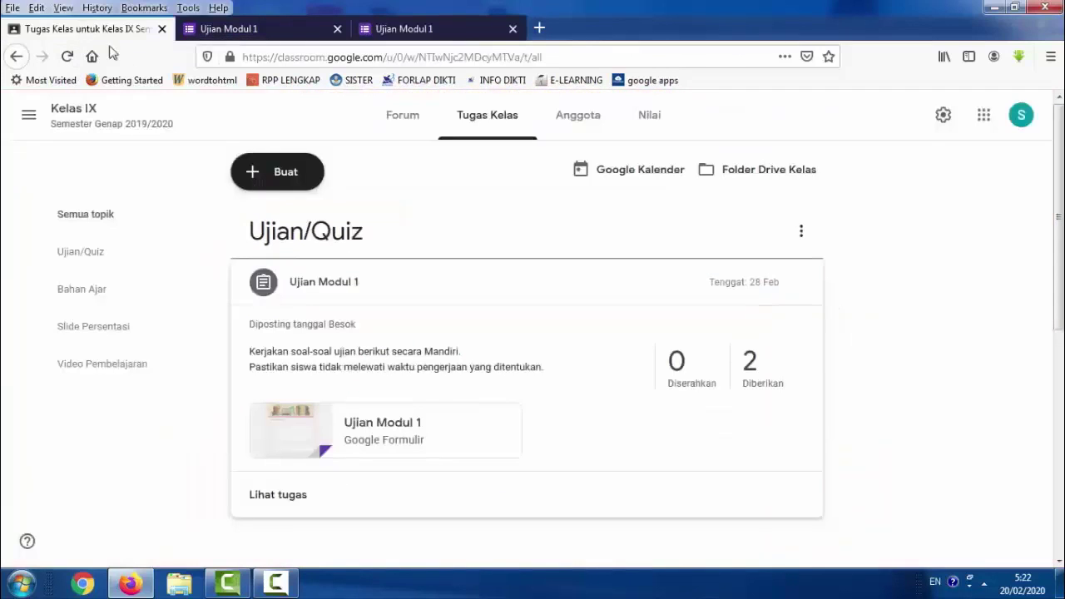